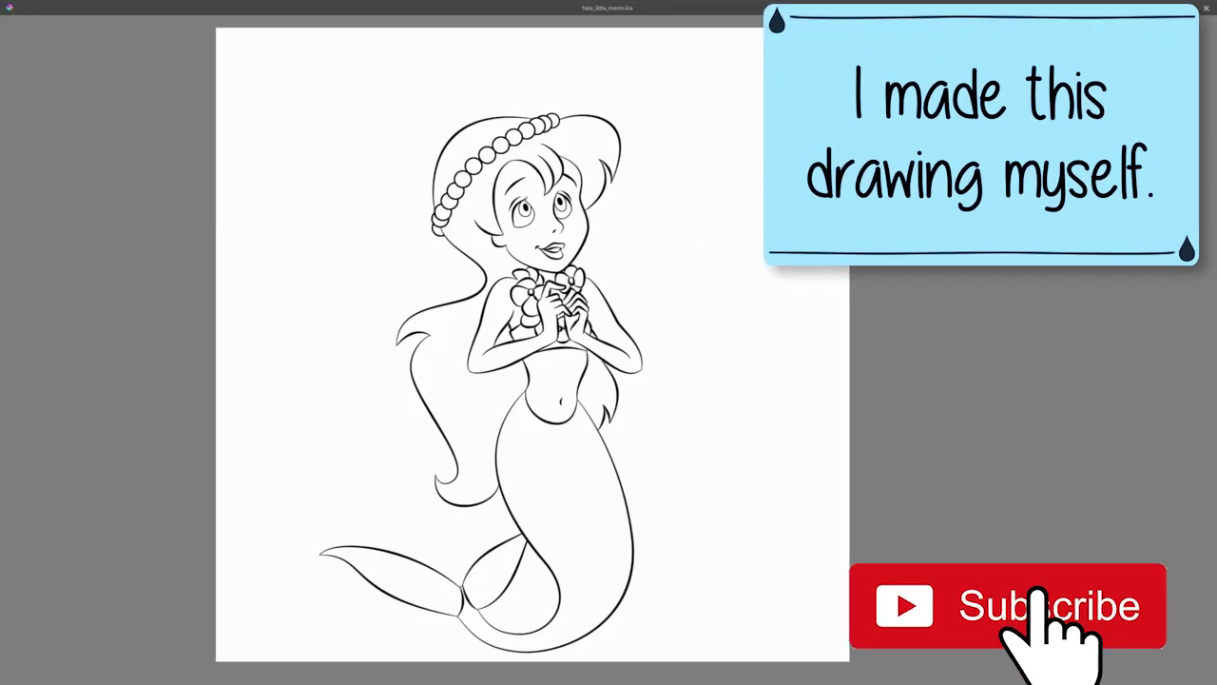
- Zoom the canvas in on the mermaid's peach-filled upper body
{"action": "key", "text": "1"}
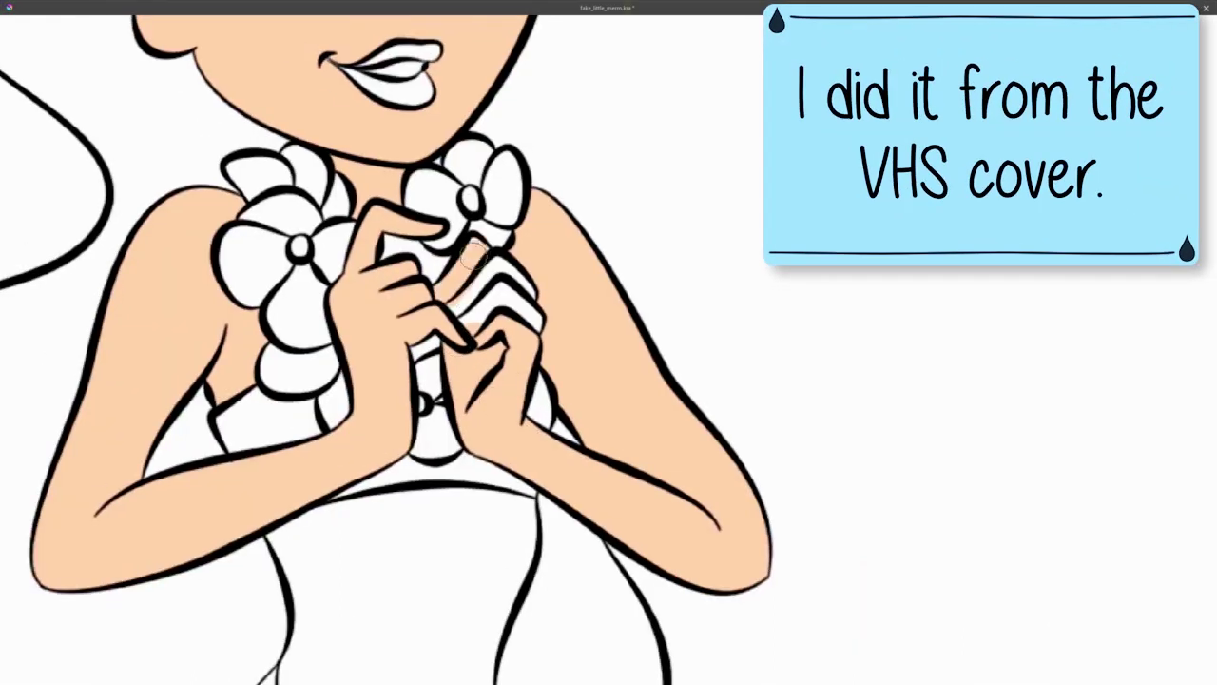
- Shade the clasped fingers, left shoulder, arm and armpit in darker orange
{"action": "left_click_drag", "start_coordinate": [564, 404], "coordinate": [439, 269]}
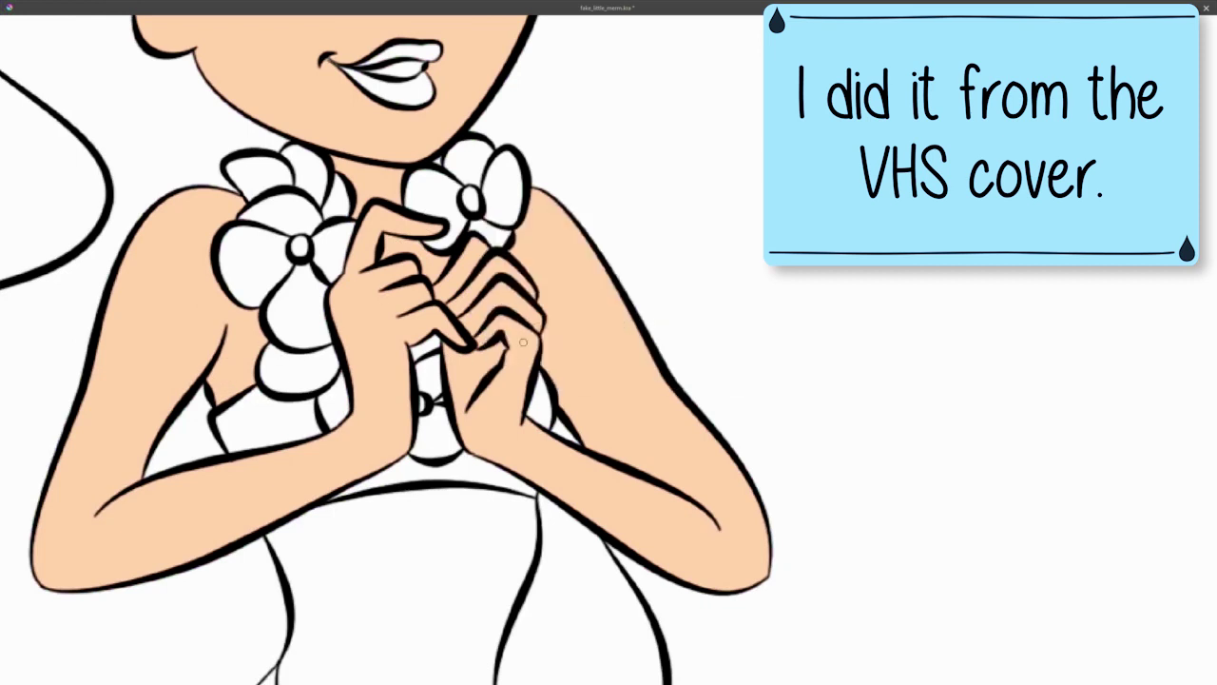
{"action": "left_click_drag", "start_coordinate": [224, 185], "coordinate": [57, 561]}
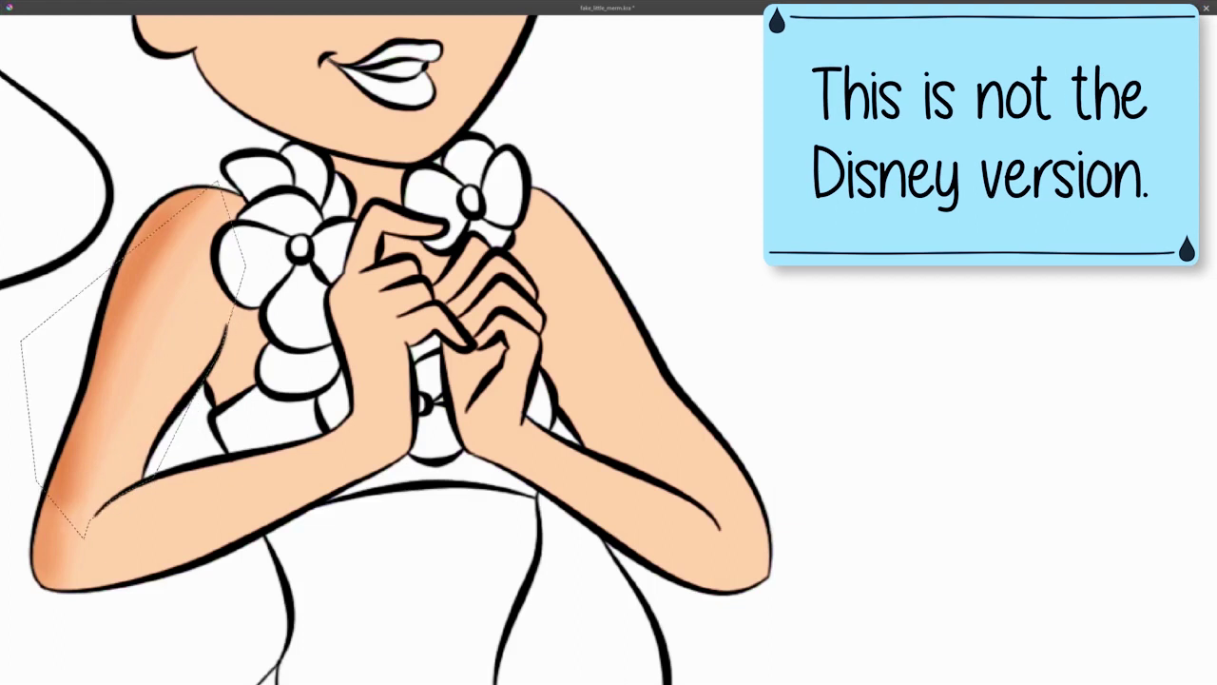
{"action": "key", "text": "ctrl+shift+a"}
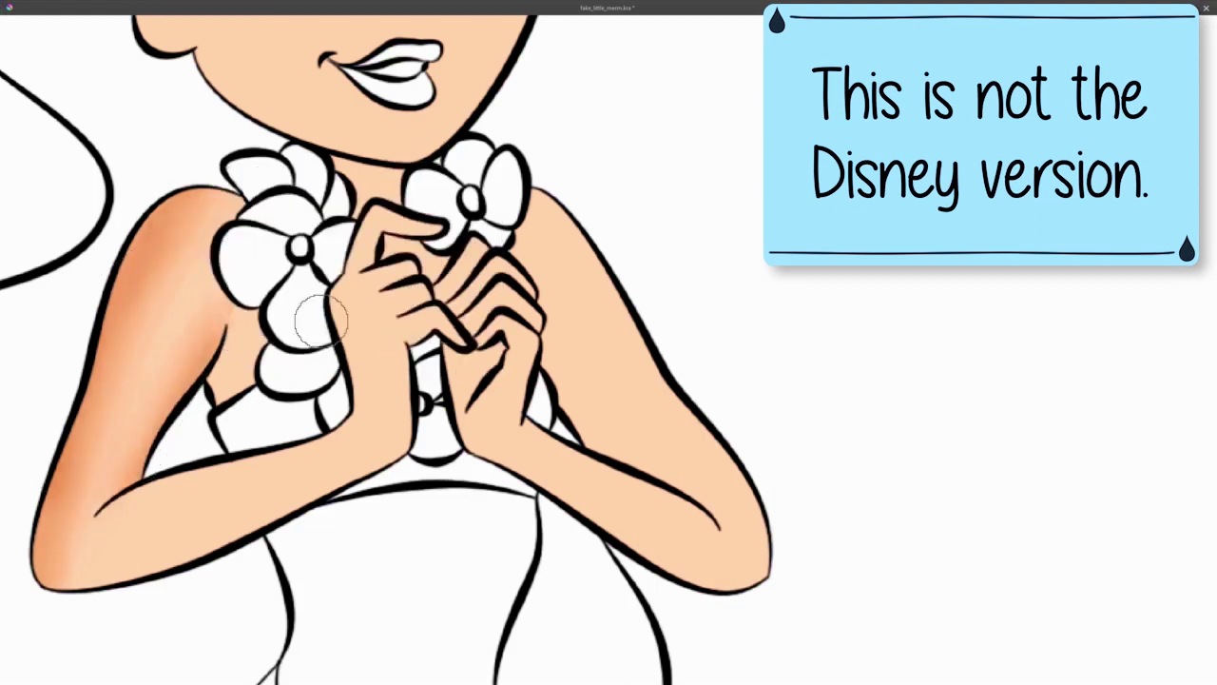
{"action": "left_click_drag", "start_coordinate": [238, 400], "coordinate": [203, 326]}
{"action": "key", "text": "ctrl+shift+a"}
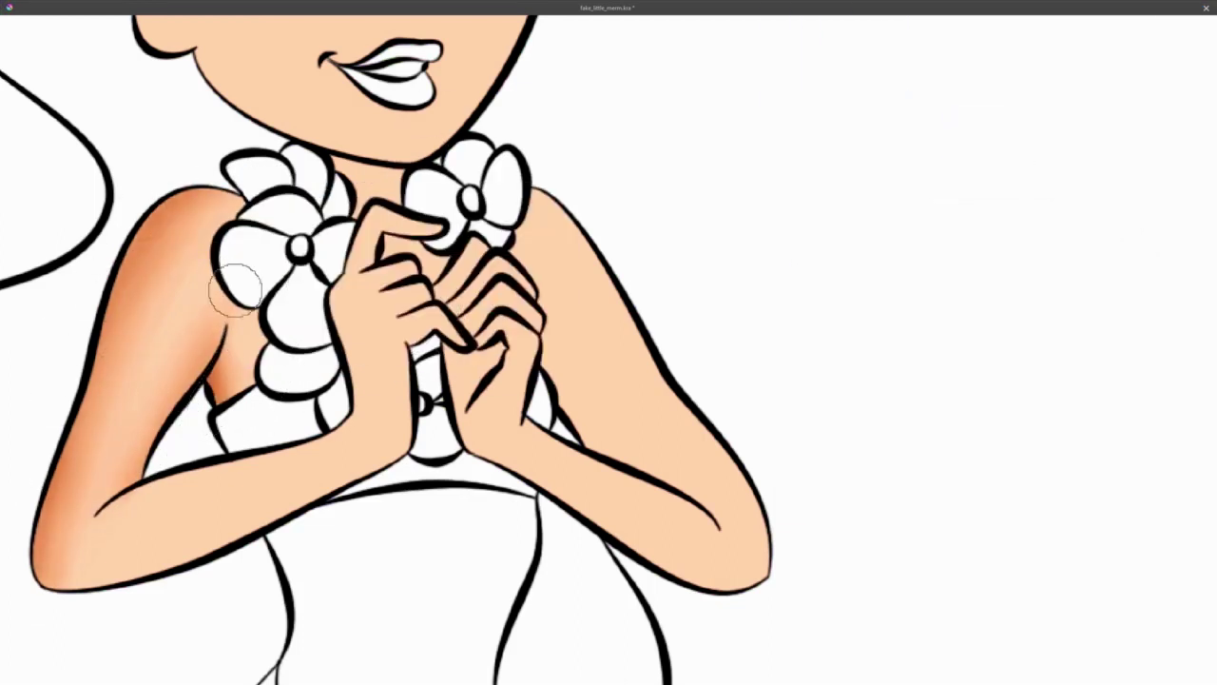
- Reselect around the hands and deepen the left shoulder and arm shading
{"action": "right_click", "coordinate": [272, 428]}
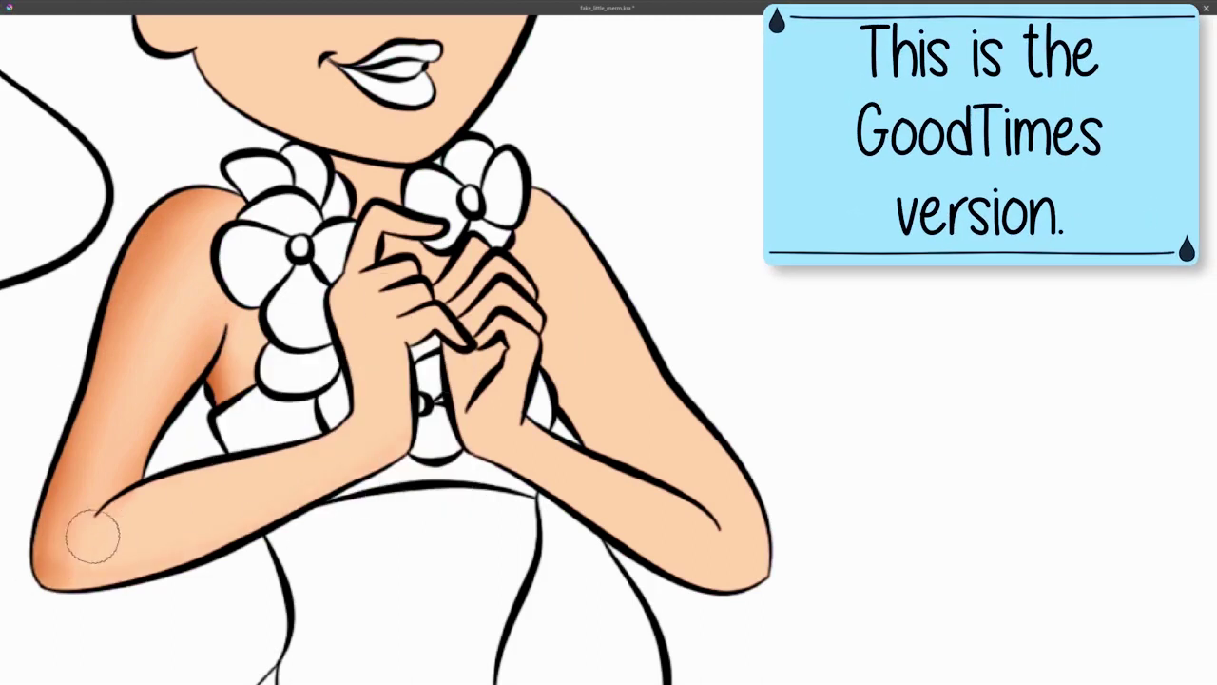
{"action": "left_click_drag", "start_coordinate": [470, 357], "coordinate": [439, 221]}
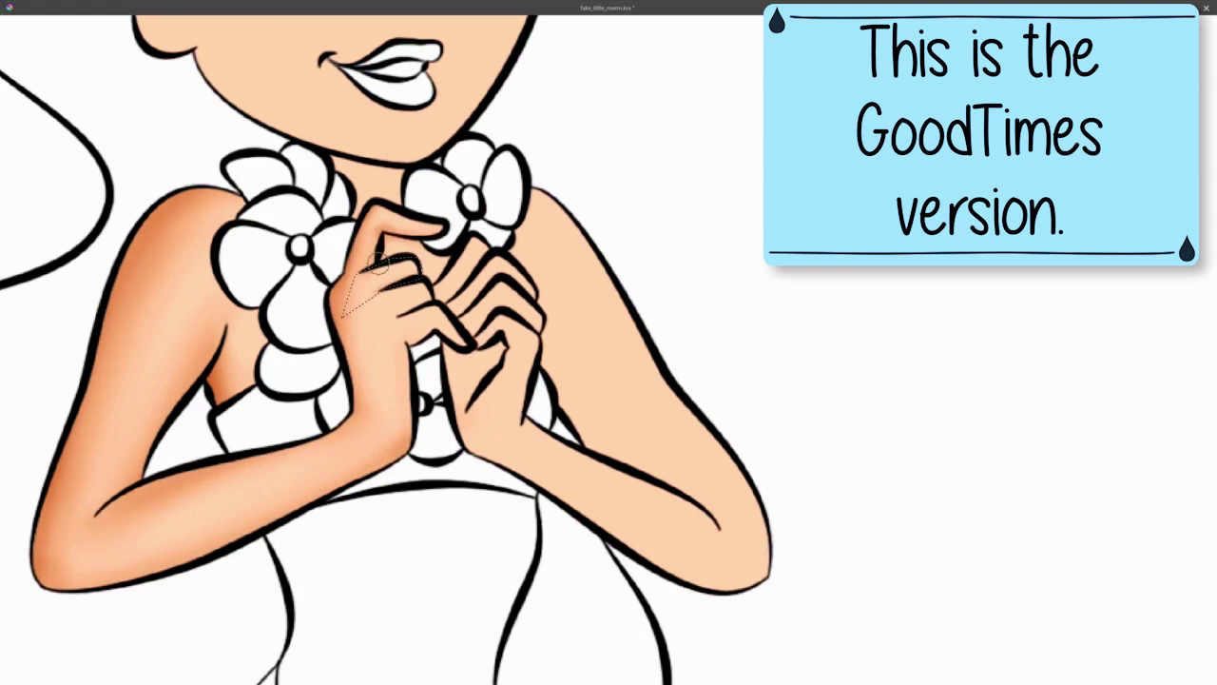
{"action": "left_click_drag", "start_coordinate": [377, 264], "coordinate": [353, 323]}
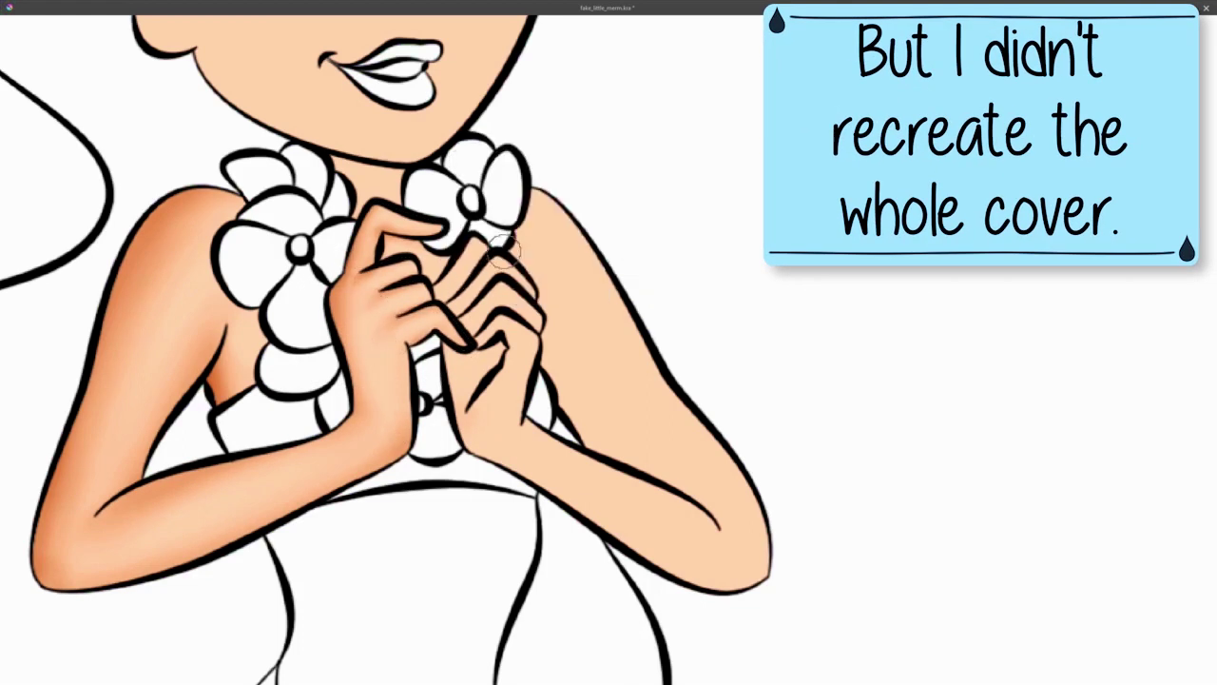
{"action": "mouse_move", "coordinate": [230, 189]}
{"action": "left_mouse_down"}
{"action": "mouse_move", "coordinate": [66, 402]}
{"action": "mouse_move", "coordinate": [265, 346]}
{"action": "left_mouse_up"}
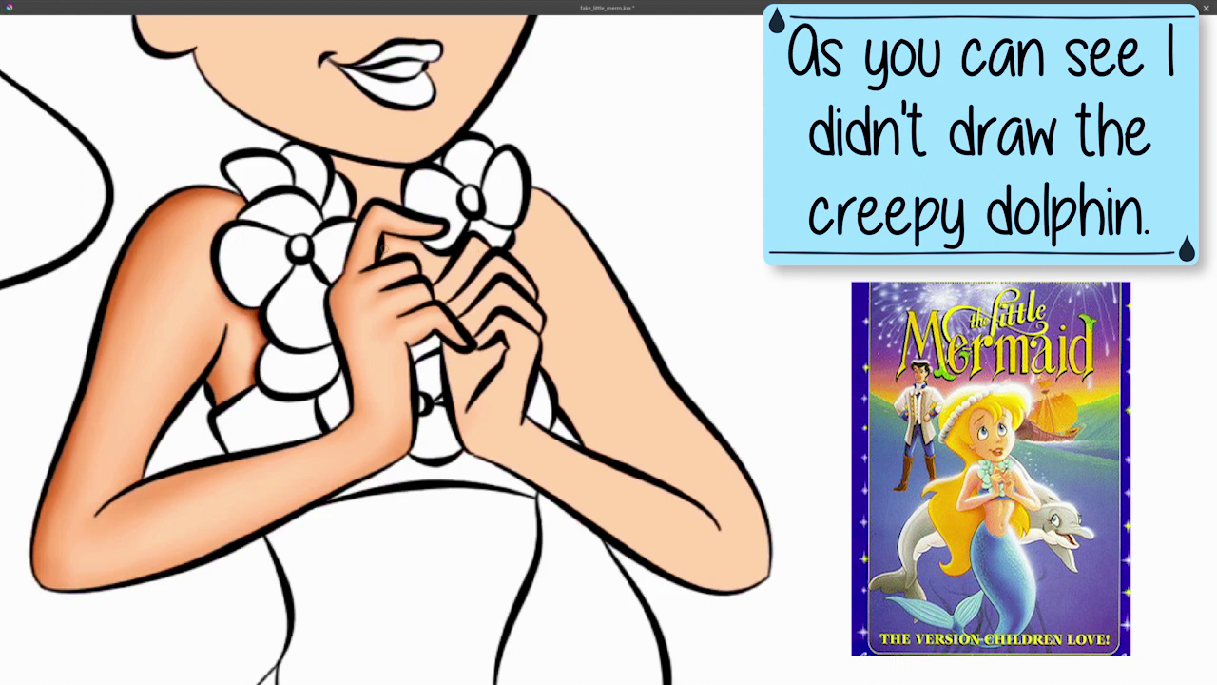
- Cycle through brushes and colours in the pop-up palette
{"action": "right_click", "coordinate": [313, 418]}
{"action": "right_click", "coordinate": [355, 455]}
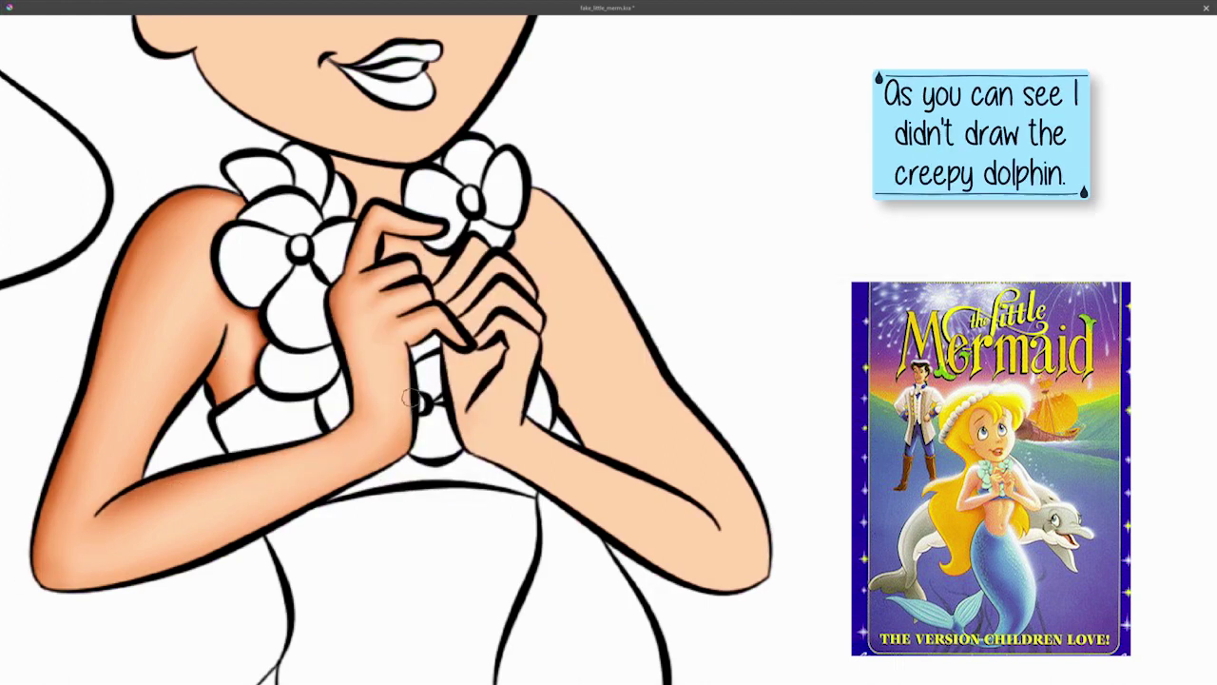
{"action": "right_click", "coordinate": [509, 398]}
{"action": "right_click", "coordinate": [539, 341]}
{"action": "right_click", "coordinate": [406, 347]}
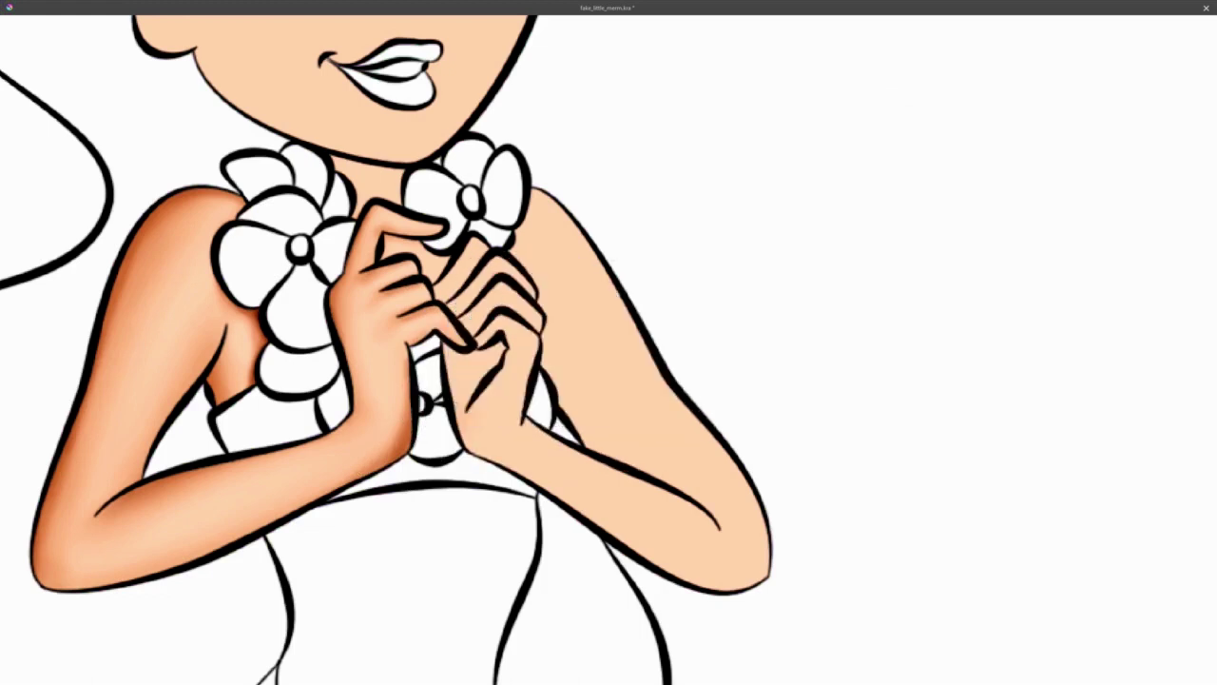
{"action": "right_click", "coordinate": [497, 252]}
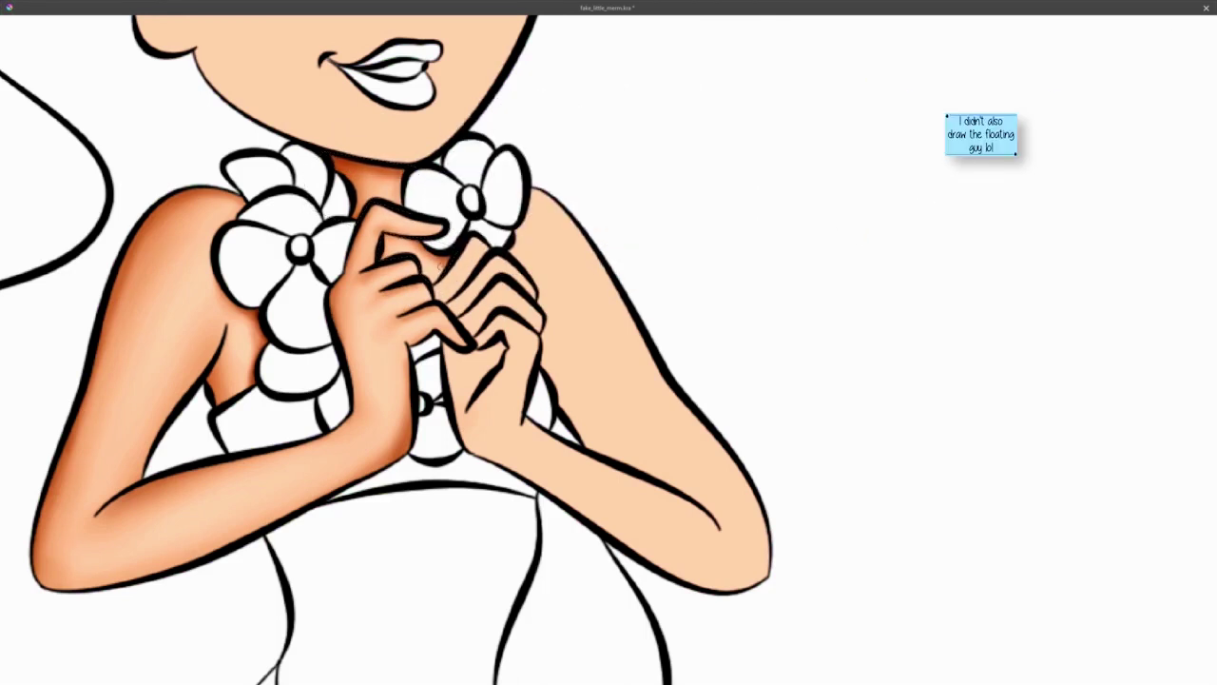
- Shade the right arm inside its lasso selection, then deselect
{"action": "right_click", "coordinate": [643, 225]}
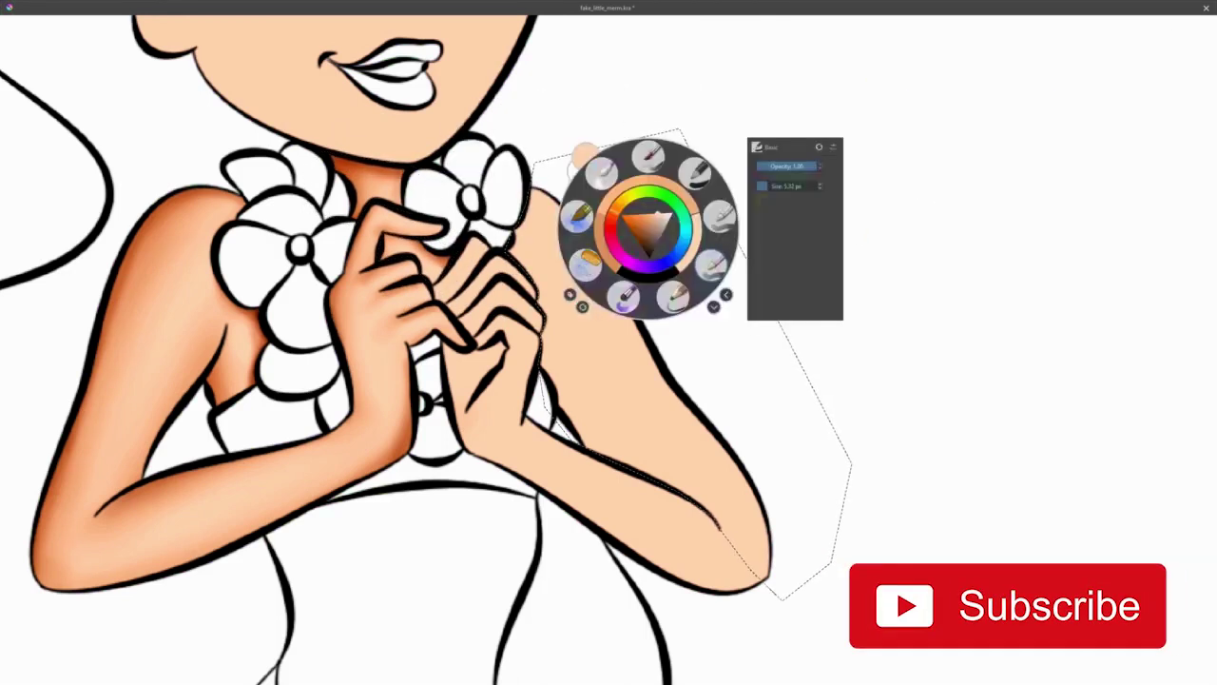
{"action": "right_click", "coordinate": [678, 204]}
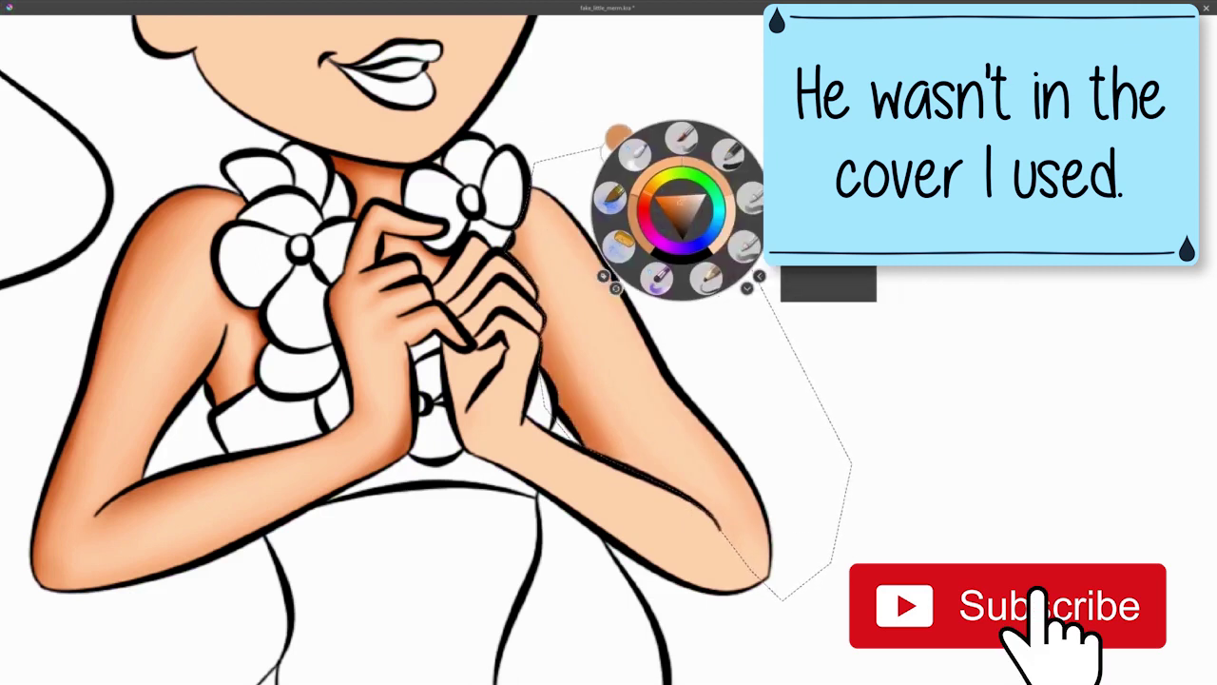
{"action": "key", "text": "ctrl+shift+a"}
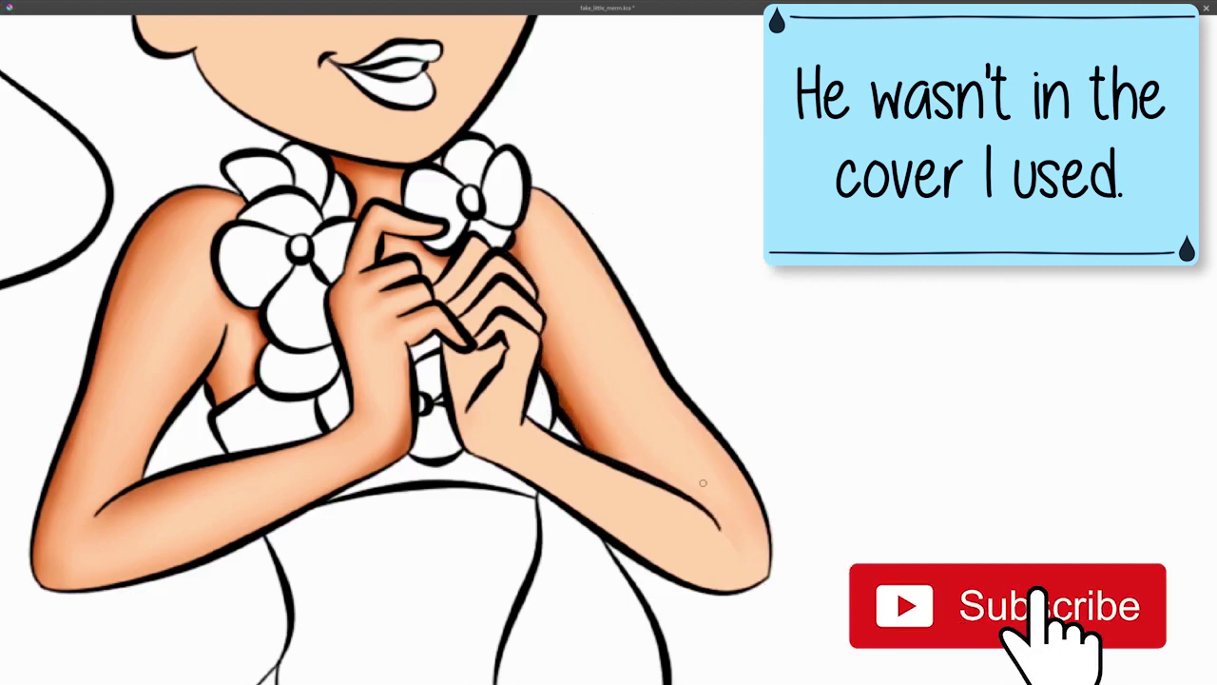
{"action": "key", "text": "ctrl+z"}
{"action": "right_click", "coordinate": [720, 320]}
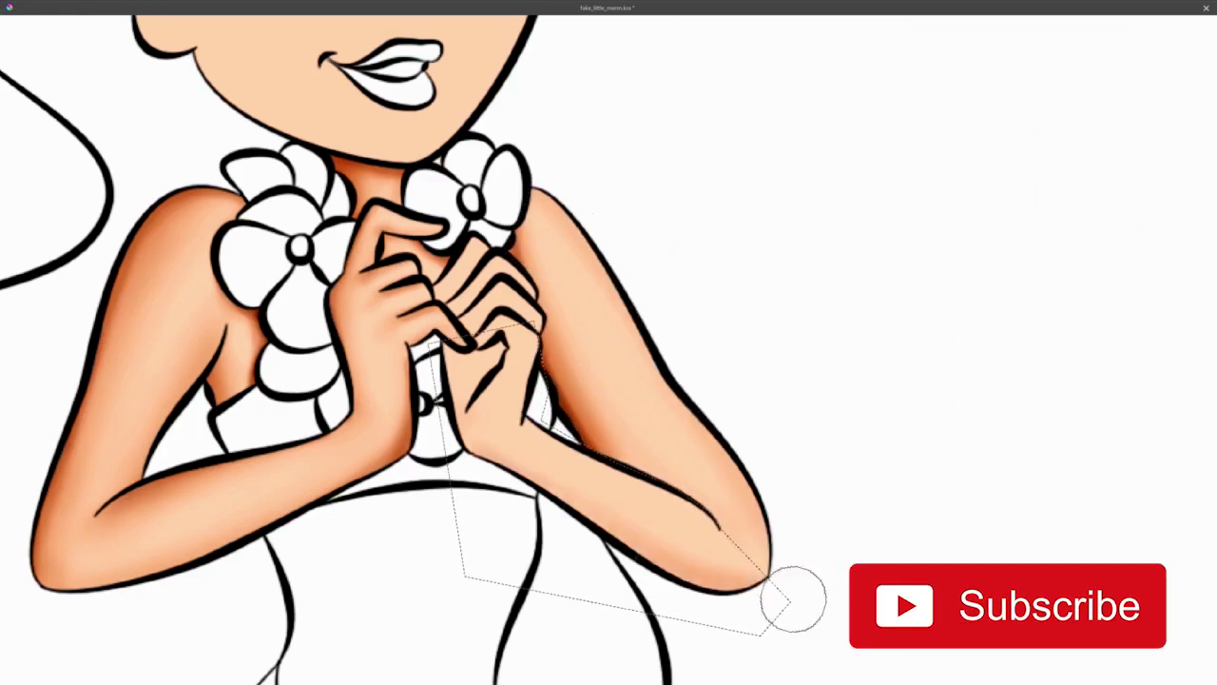
{"action": "key", "text": "ctrl+shift+a"}
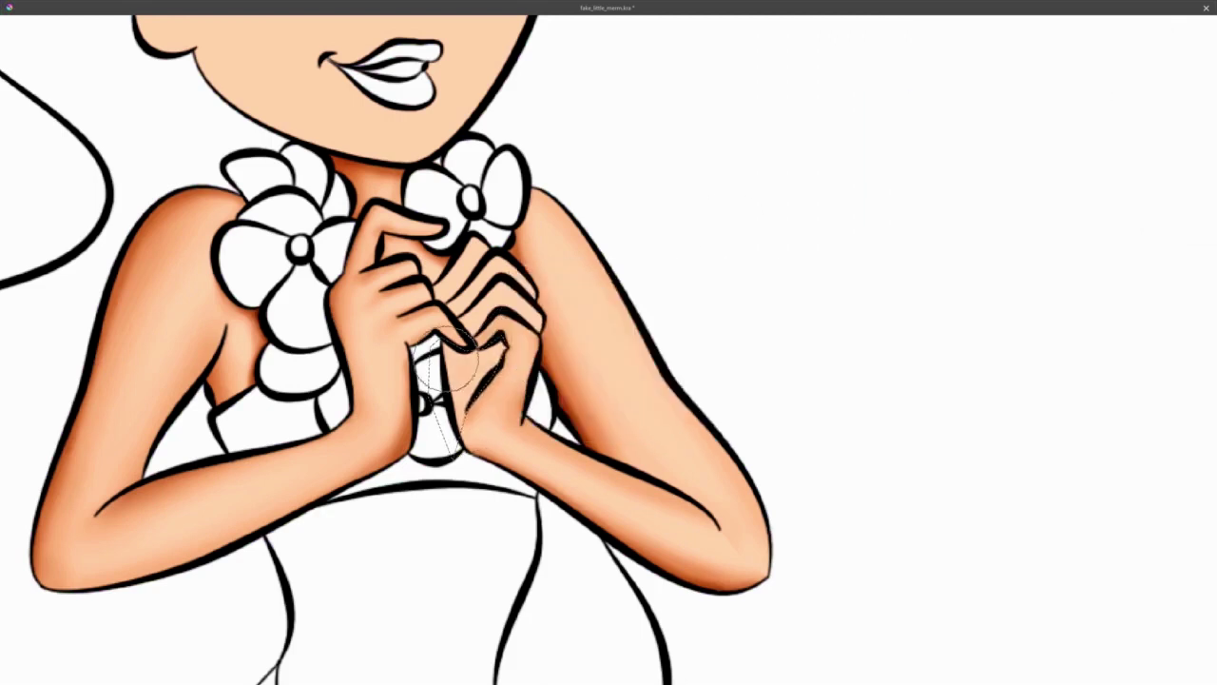
- Darken the strokes around the pendant
{"action": "left_click_drag", "start_coordinate": [461, 366], "coordinate": [476, 399]}
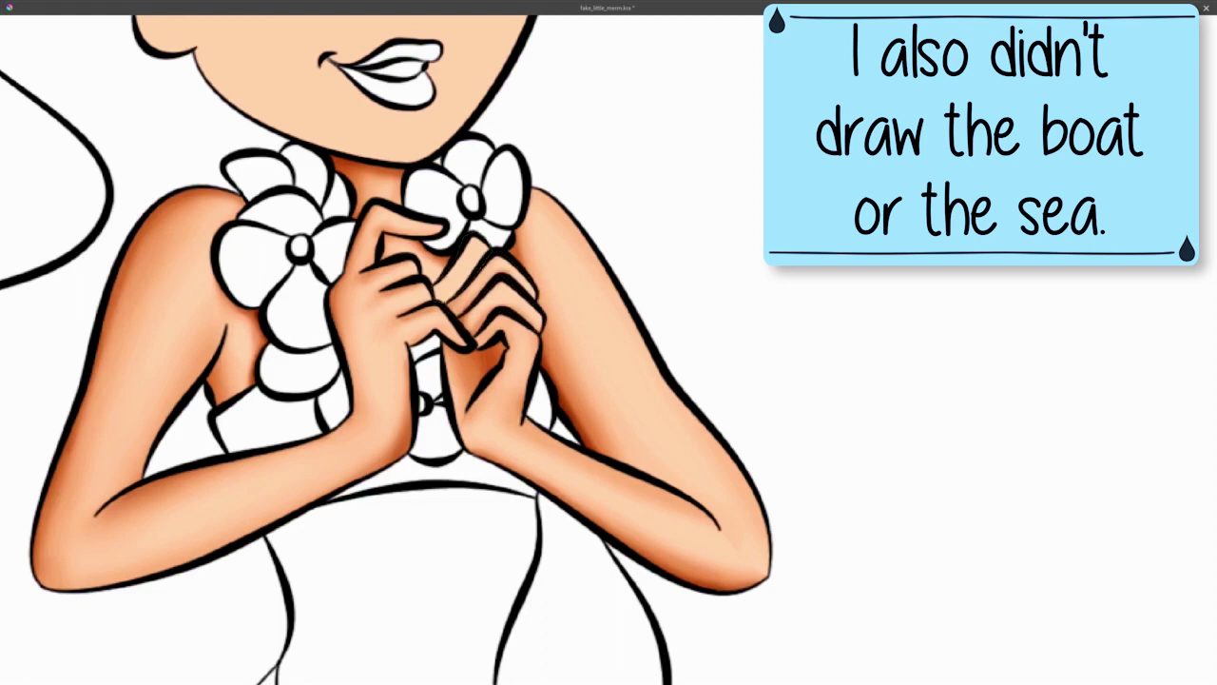
{"action": "right_click", "coordinate": [665, 272]}
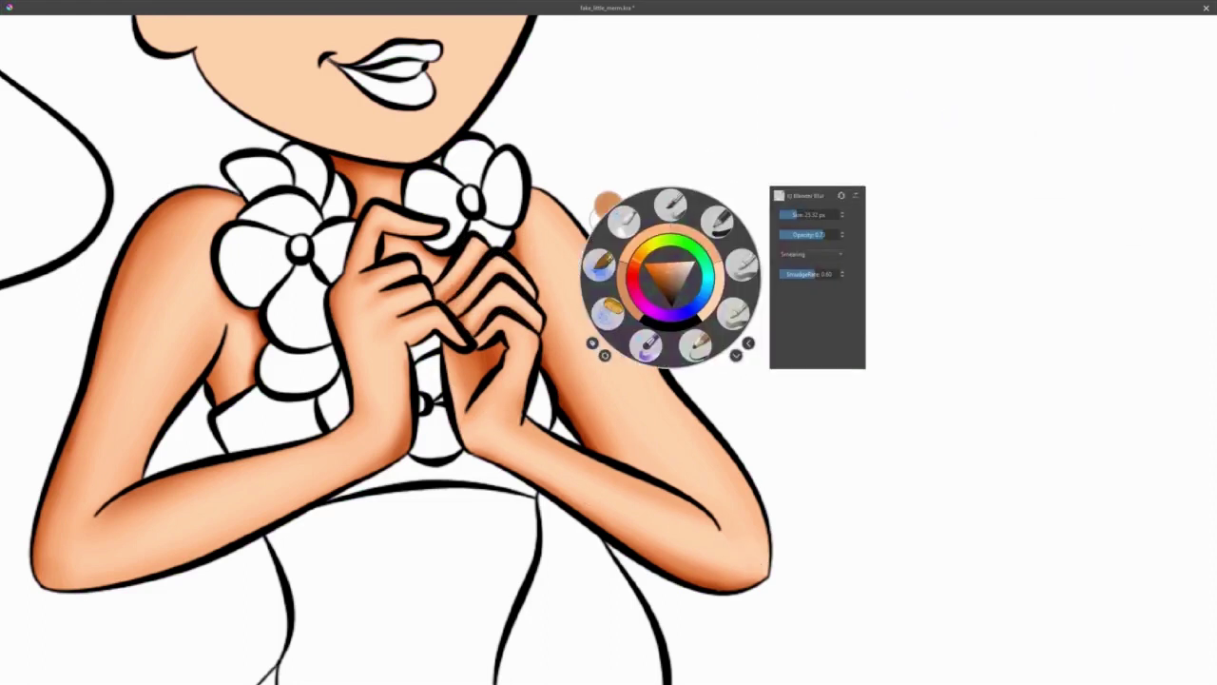
{"action": "right_click", "coordinate": [679, 250]}
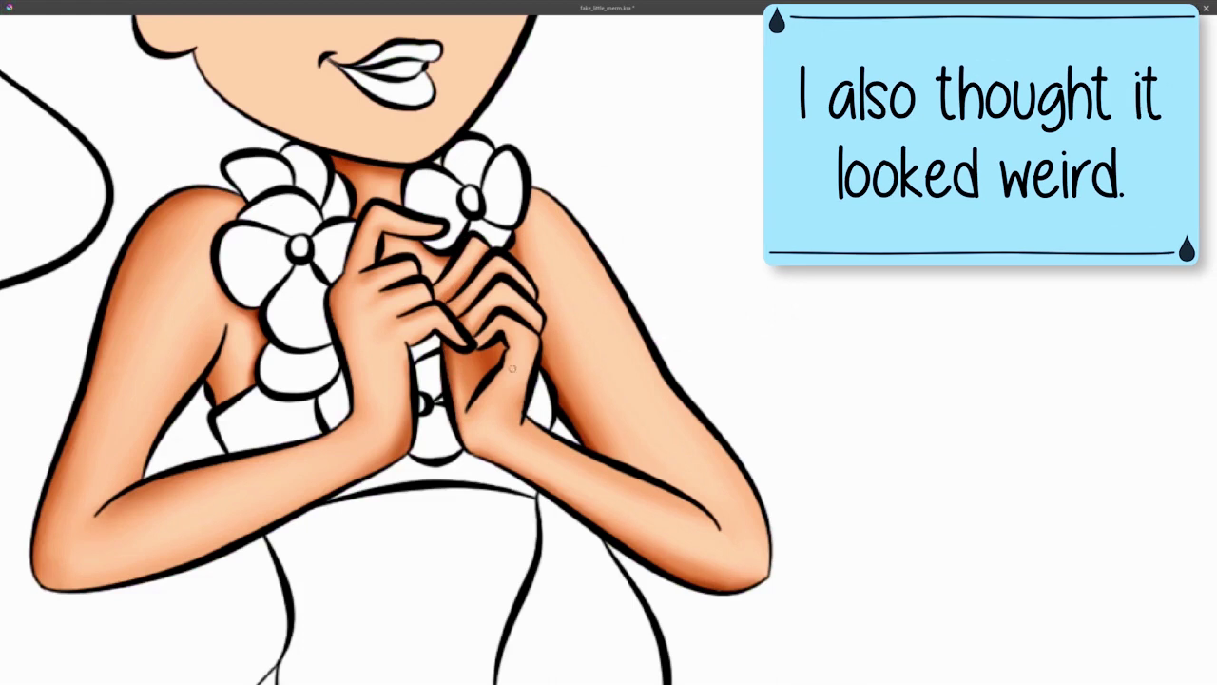
{"action": "right_click", "coordinate": [676, 272]}
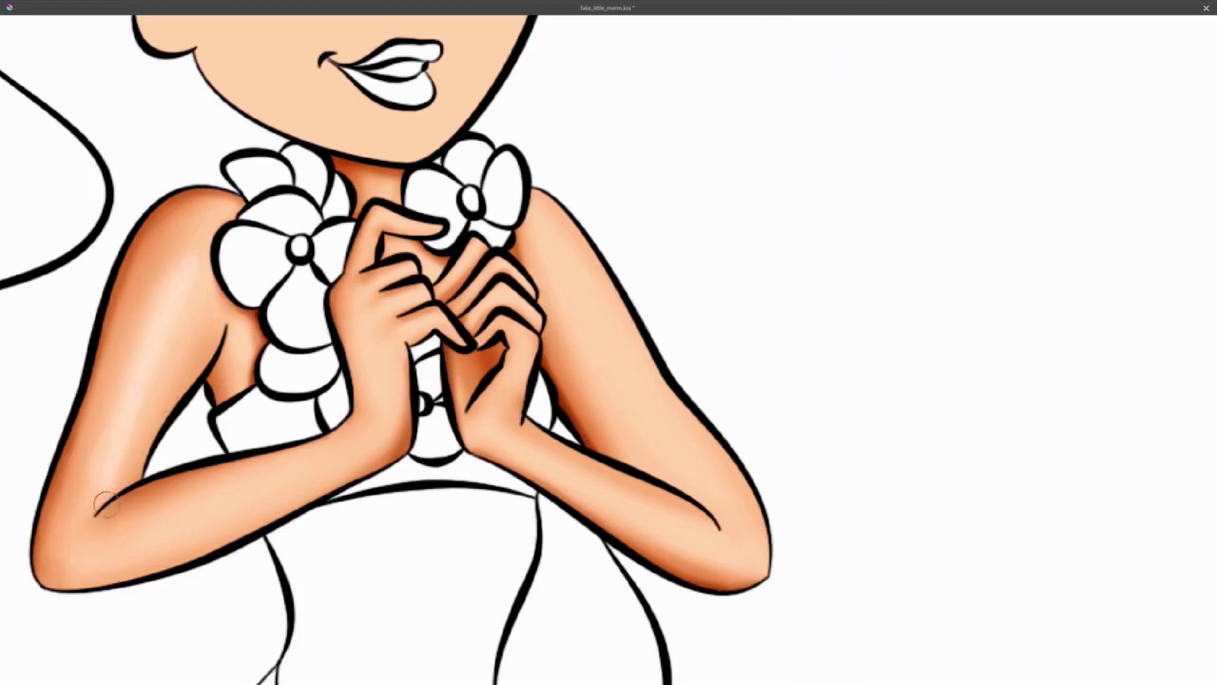
- Pick a lighter peach from the pop-up palette for arm highlights
{"action": "right_click", "coordinate": [296, 421]}
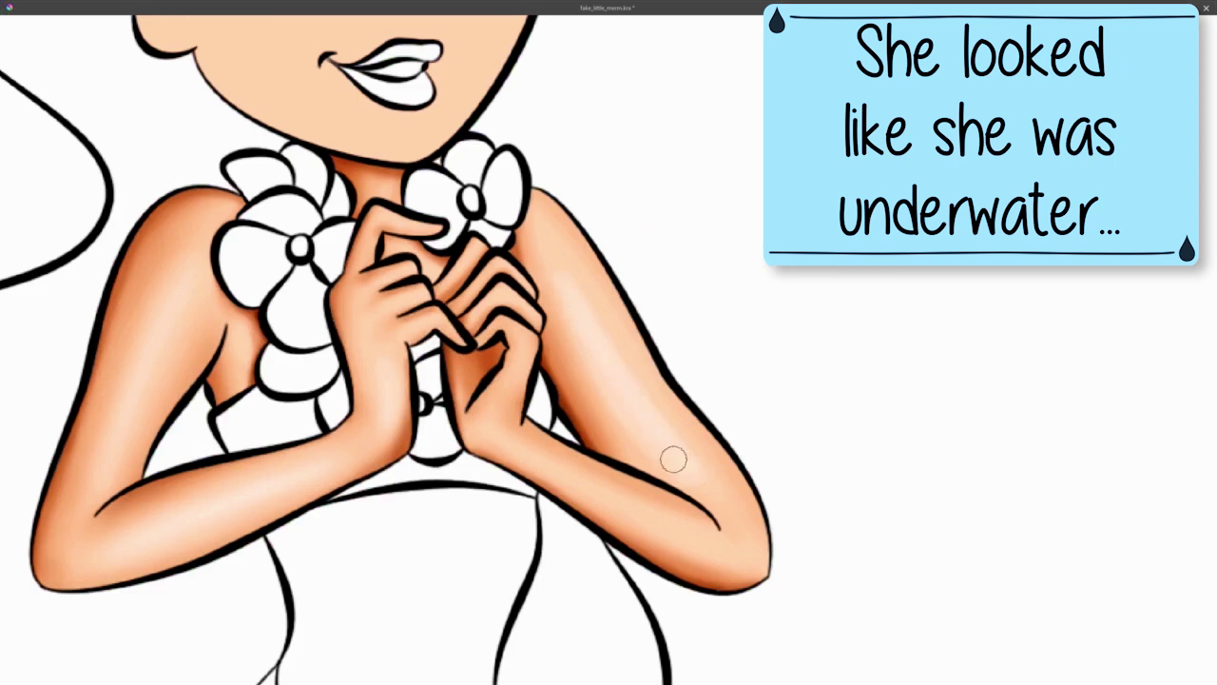
{"action": "right_click", "coordinate": [737, 345]}
{"action": "right_click", "coordinate": [760, 340]}
{"action": "left_click", "coordinate": [887, 235]}
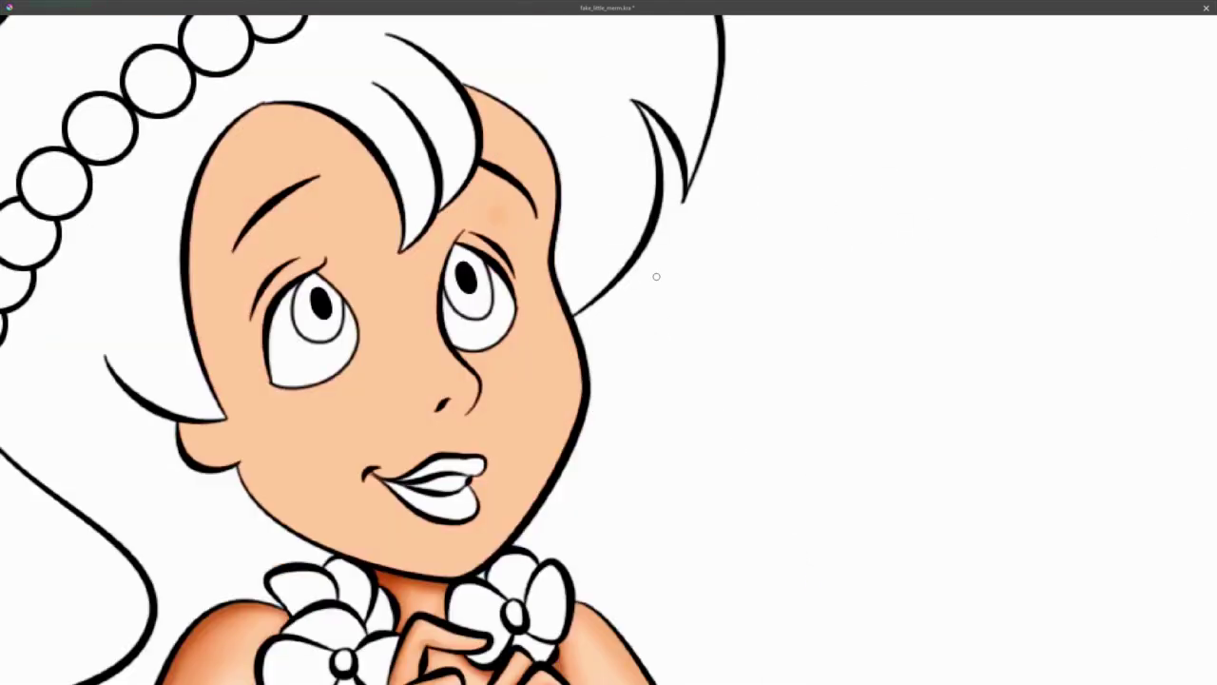
{"action": "right_click", "coordinate": [646, 218]}
- Lasso around the face and try brushes from the pop-up palette
{"action": "left_click_drag", "start_coordinate": [294, 57], "coordinate": [329, 550]}
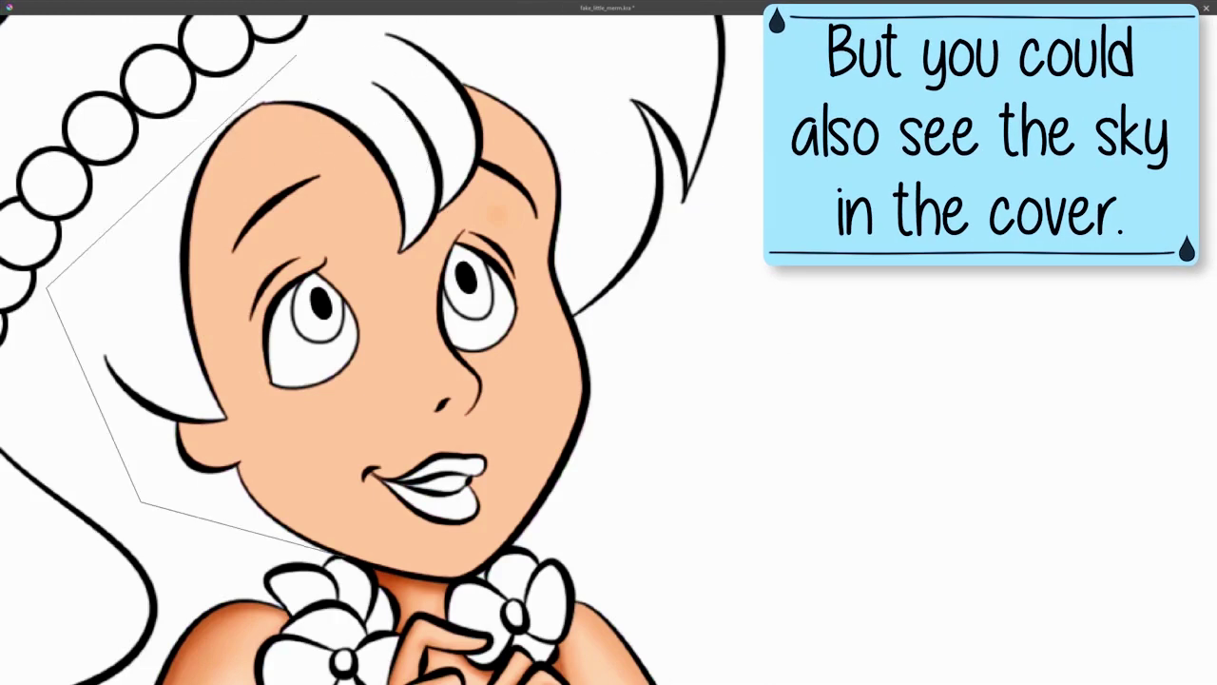
{"action": "right_click", "coordinate": [793, 228]}
{"action": "left_click", "coordinate": [741, 266]}
{"action": "right_click", "coordinate": [665, 206]}
{"action": "left_click", "coordinate": [416, 377]}
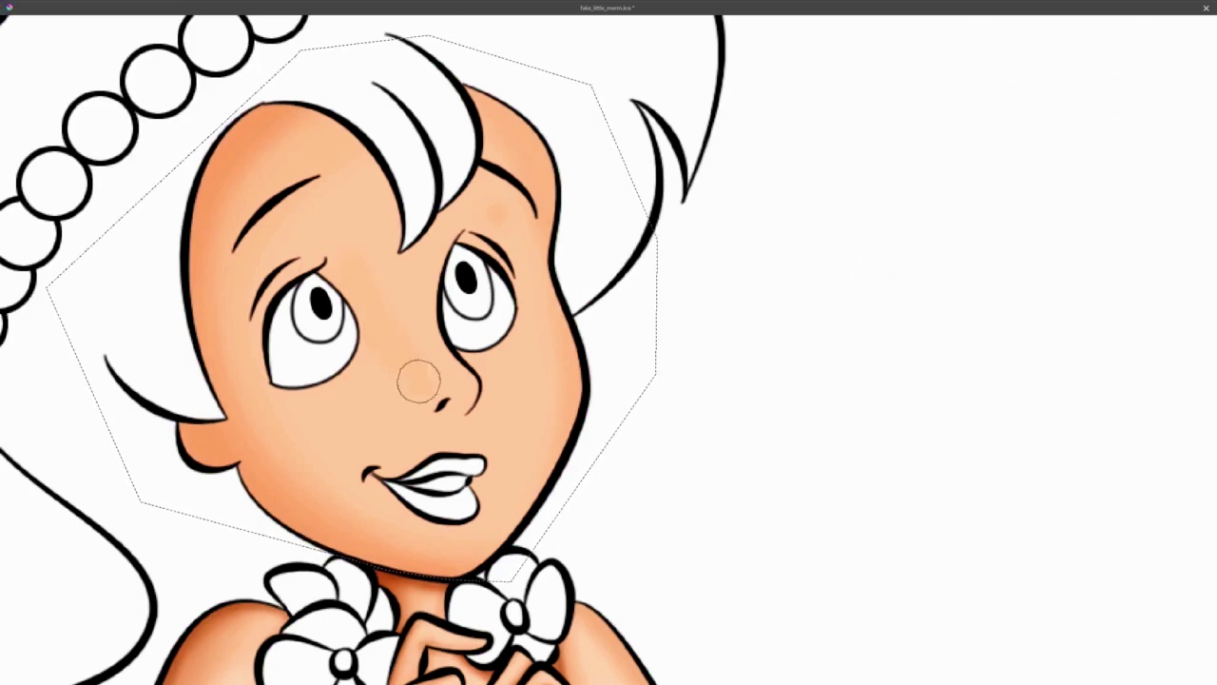
{"action": "right_click", "coordinate": [571, 263]}
{"action": "left_click", "coordinate": [443, 406]}
- Switch to a smaller soft brush and a darker skin colour
{"action": "right_click", "coordinate": [723, 276]}
{"action": "left_click", "coordinate": [760, 266]}
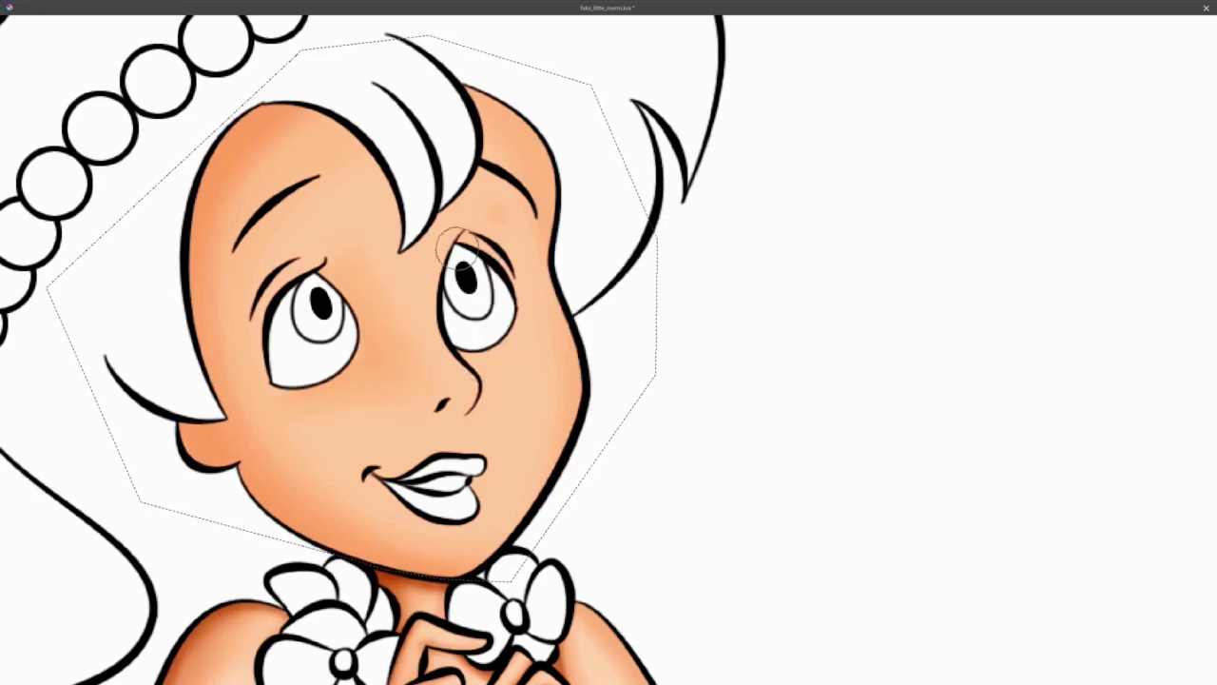
{"action": "right_click", "coordinate": [638, 231]}
{"action": "right_click", "coordinate": [738, 293]}
{"action": "left_click", "coordinate": [442, 425]}
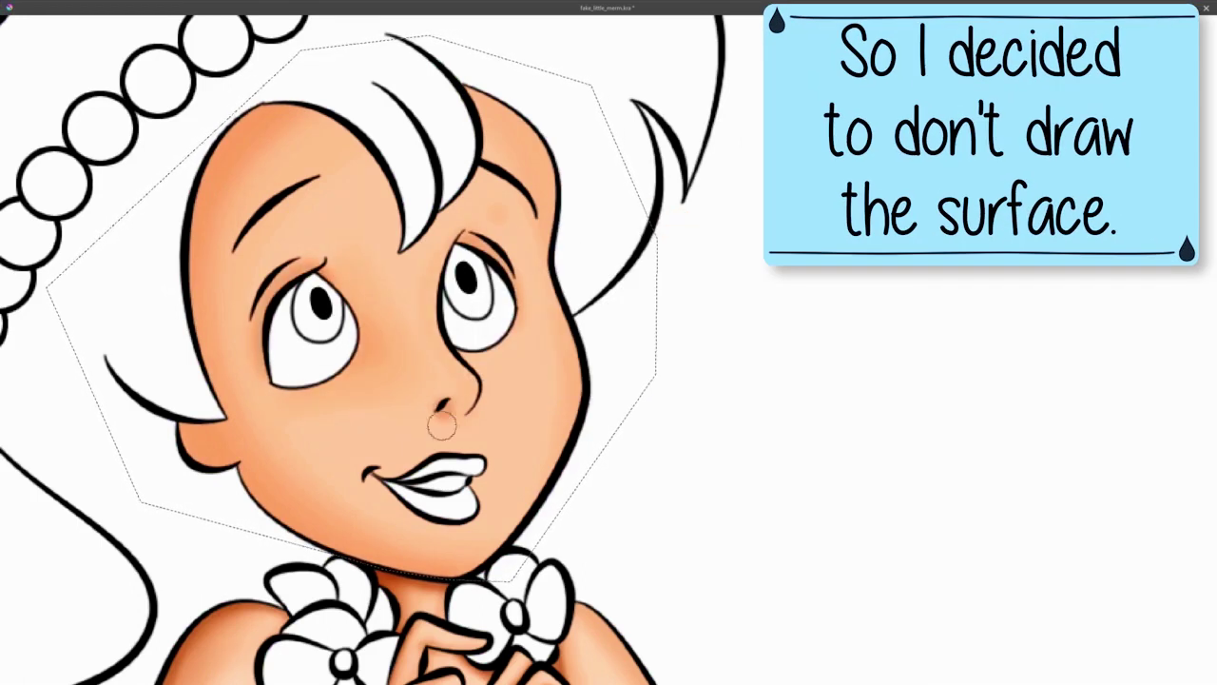
{"action": "right_click", "coordinate": [631, 320]}
- Airbrush darker tone on the face edge, forehead, eyelids and nose
{"action": "mouse_move", "coordinate": [190, 319]}
{"action": "left_mouse_down"}
{"action": "mouse_move", "coordinate": [323, 114]}
{"action": "mouse_move", "coordinate": [392, 203]}
{"action": "mouse_move", "coordinate": [267, 138]}
{"action": "left_mouse_up"}
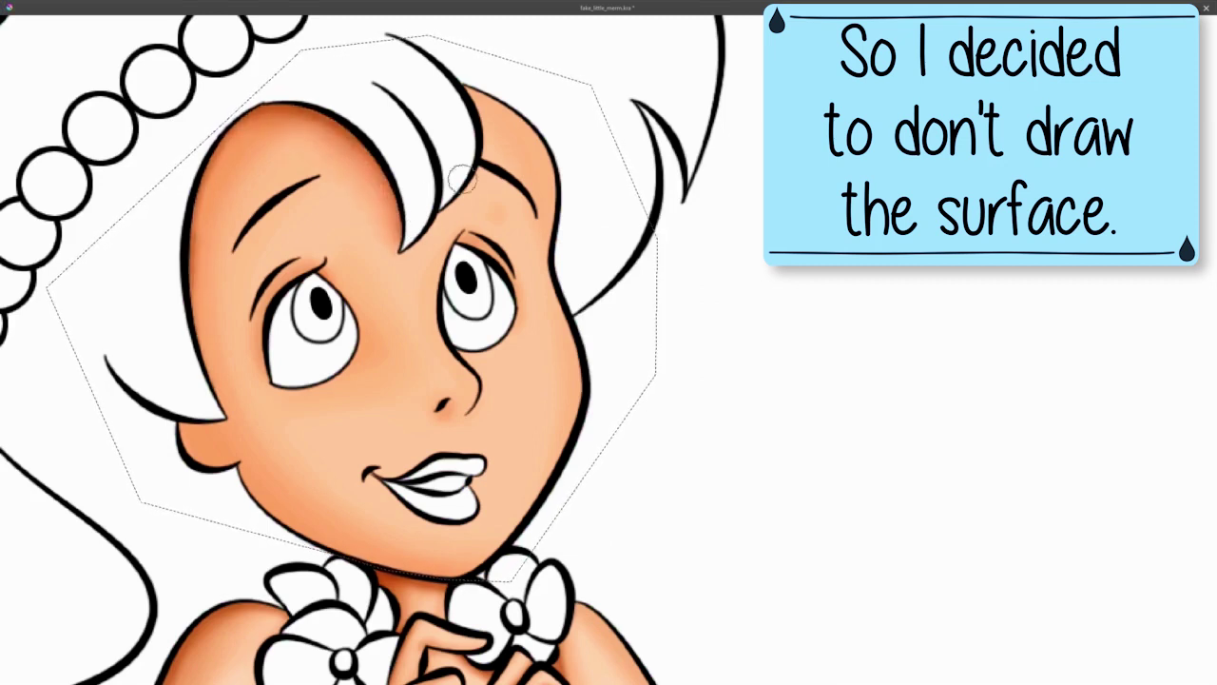
{"action": "left_click_drag", "start_coordinate": [314, 285], "coordinate": [285, 266]}
{"action": "left_click_drag", "start_coordinate": [504, 257], "coordinate": [449, 246]}
{"action": "left_click_drag", "start_coordinate": [417, 339], "coordinate": [411, 373]}
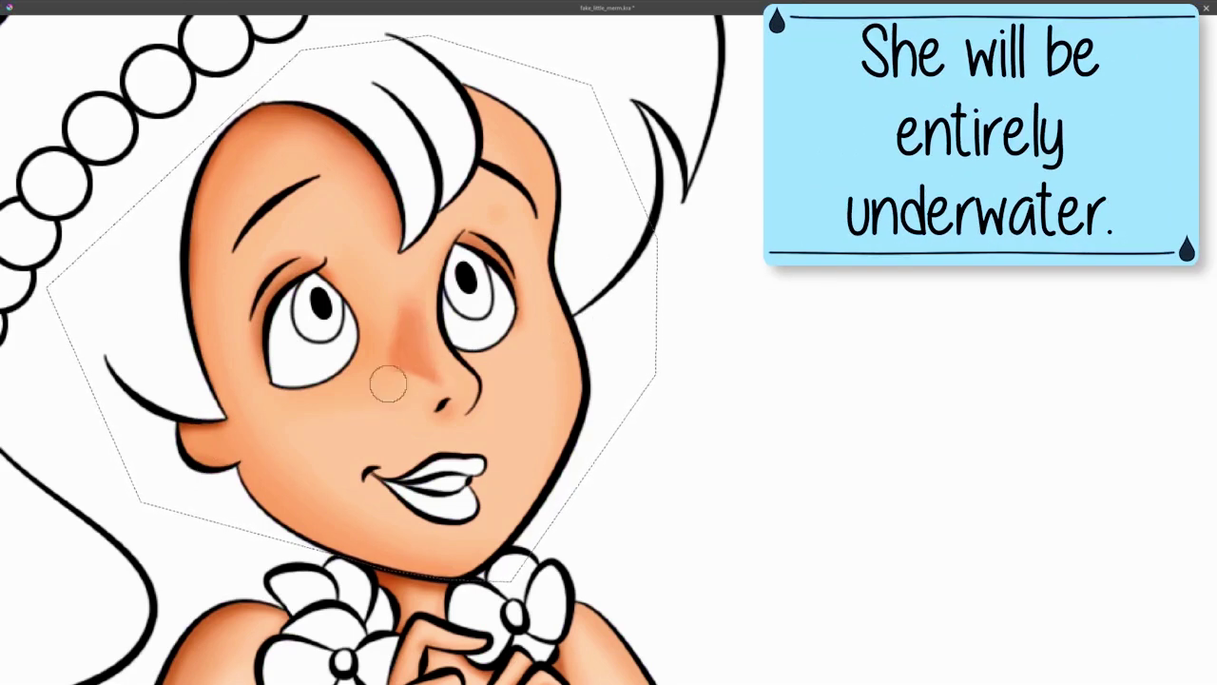
{"action": "key", "text": "bracketleft"}
{"action": "key", "text": "bracketleft"}
{"action": "key", "text": "bracketleft"}
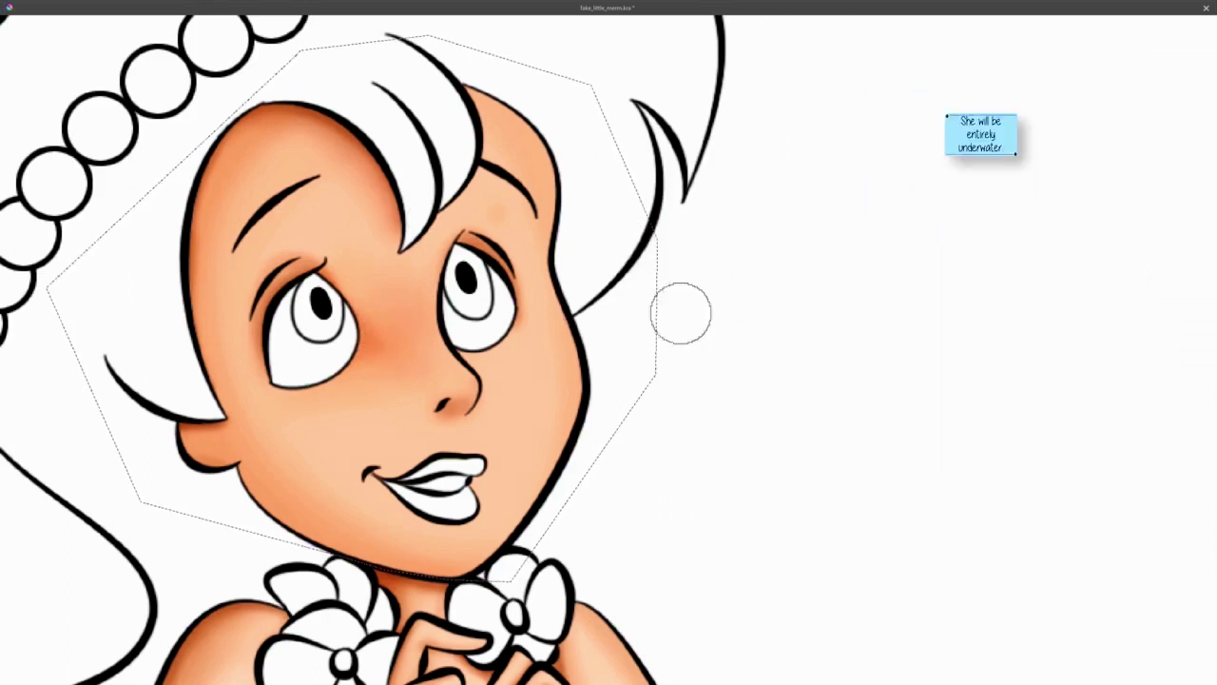
- Choose a blush colour and brush and paint rosy cheeks
{"action": "right_click", "coordinate": [656, 228]}
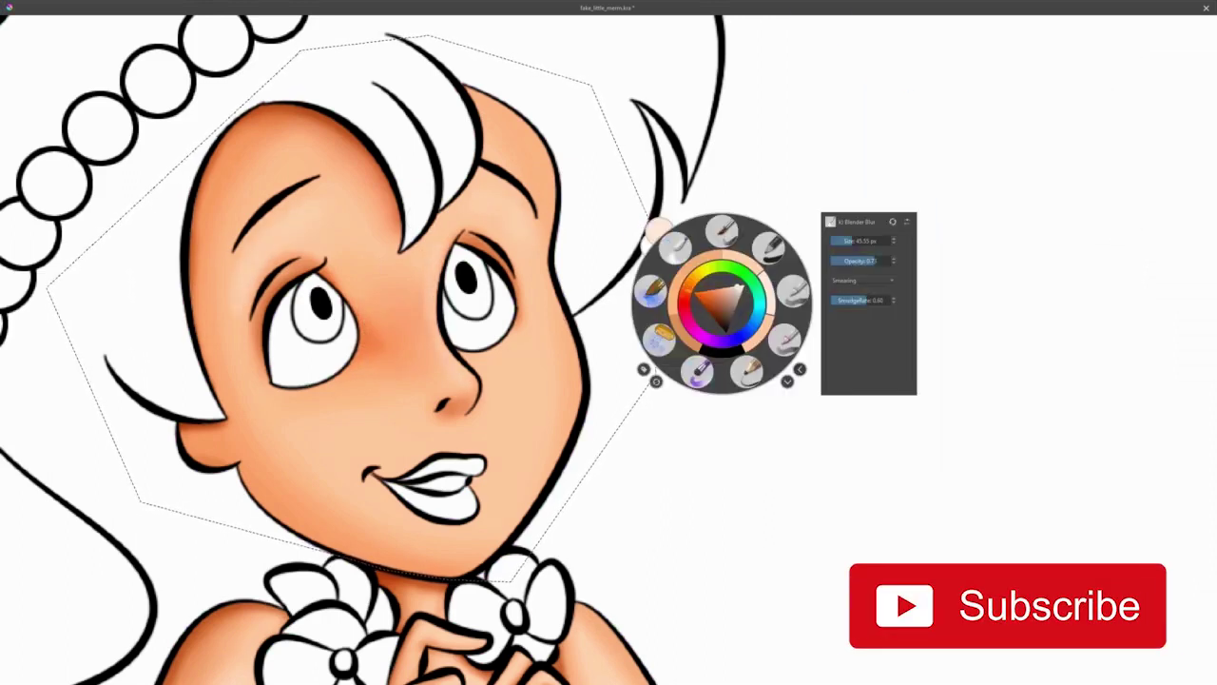
{"action": "left_click", "coordinate": [367, 367]}
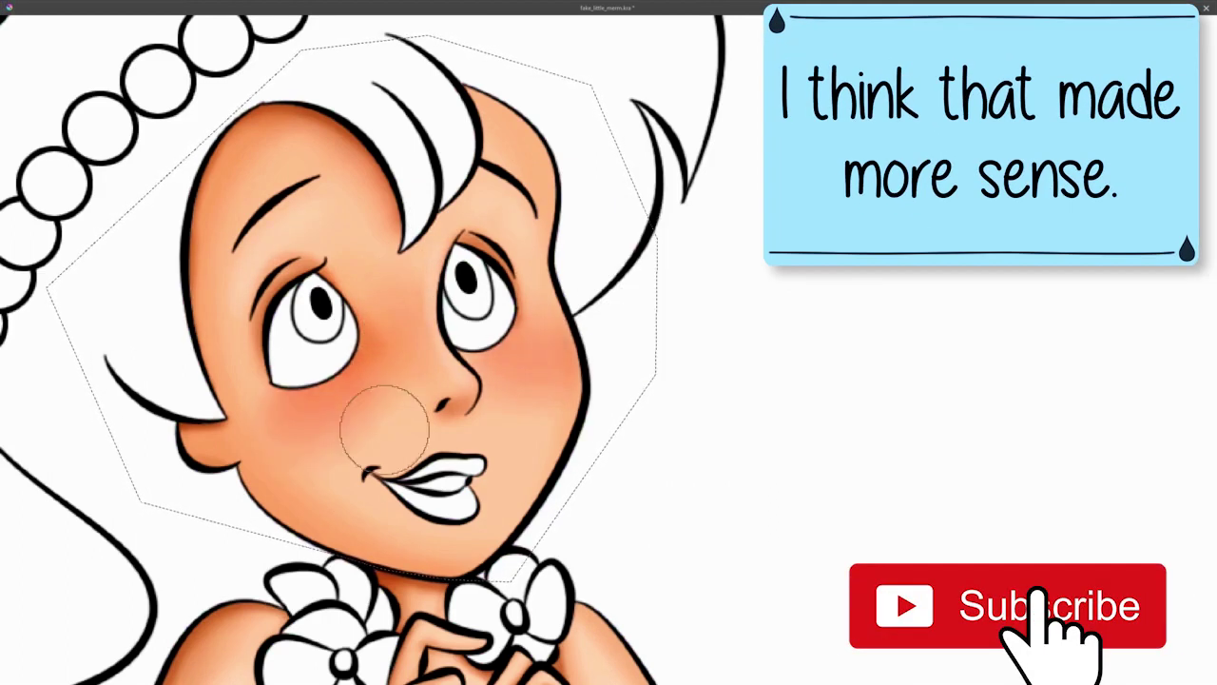
{"action": "right_click", "coordinate": [665, 347]}
{"action": "left_click", "coordinate": [761, 240]}
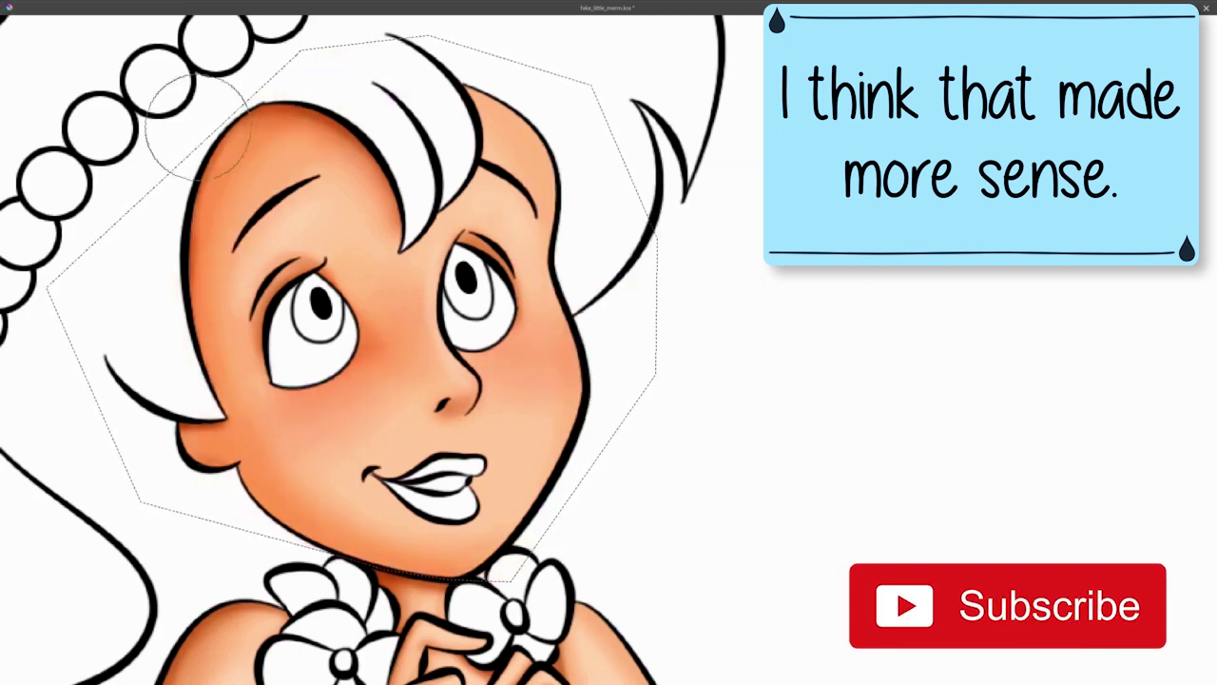
{"action": "right_click", "coordinate": [747, 367]}
{"action": "left_click", "coordinate": [353, 380]}
{"action": "right_click", "coordinate": [699, 379]}
{"action": "left_click", "coordinate": [836, 252]}
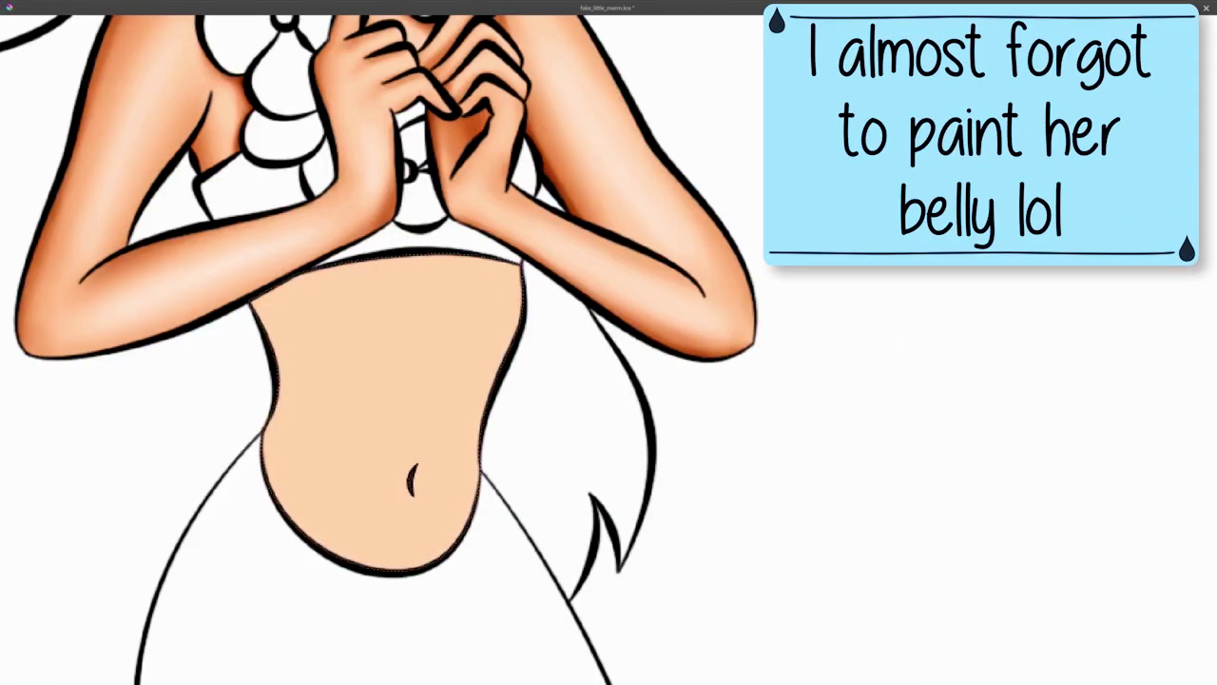
- Pick a darker skin tone and shade the right side of the belly
{"action": "right_click", "coordinate": [593, 408]}
{"action": "right_click", "coordinate": [737, 247]}
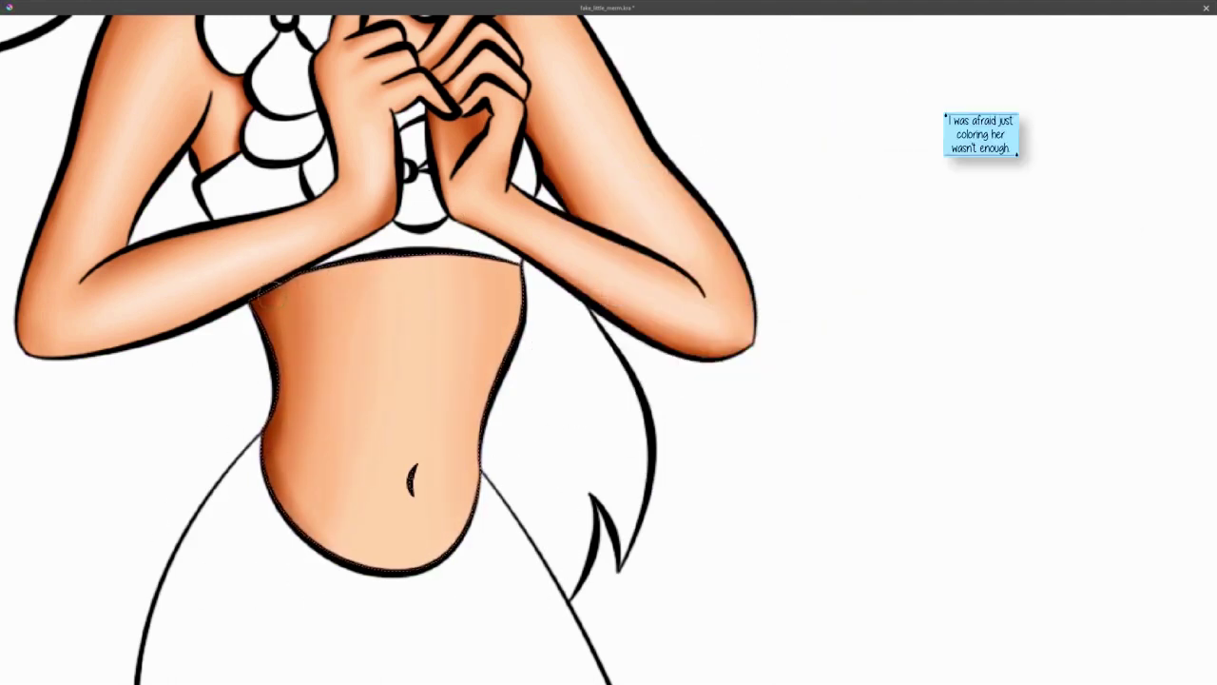
{"action": "right_click", "coordinate": [577, 380]}
{"action": "mouse_move", "coordinate": [489, 570]}
{"action": "left_mouse_down"}
{"action": "mouse_move", "coordinate": [469, 312]}
{"action": "mouse_move", "coordinate": [421, 451]}
{"action": "left_mouse_up"}
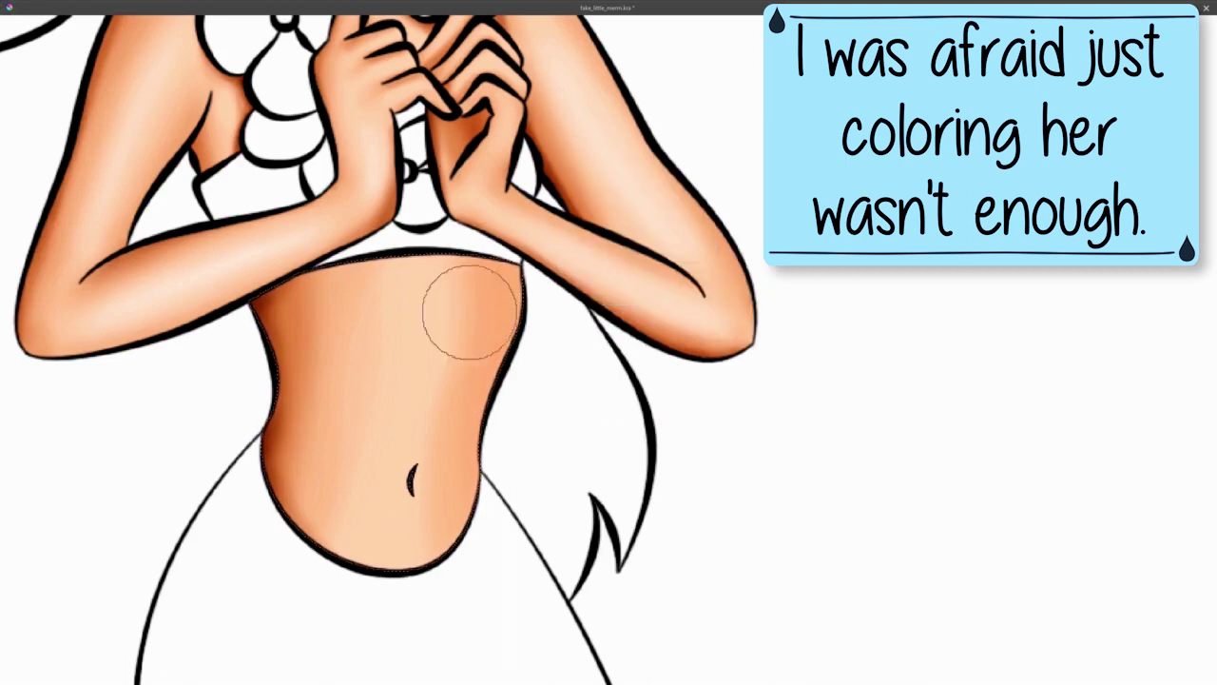
- Add a lighter highlight around the navel, then deselect
{"action": "right_click", "coordinate": [578, 402]}
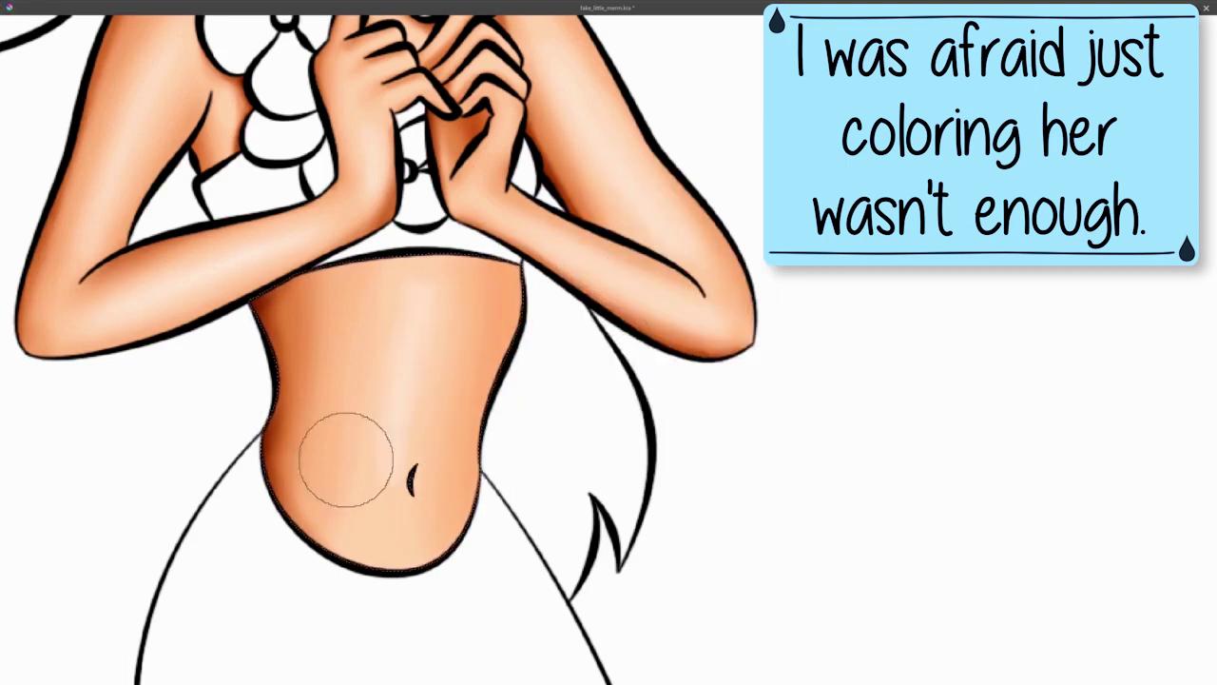
{"action": "right_click", "coordinate": [543, 421]}
{"action": "right_click", "coordinate": [606, 421]}
{"action": "right_click", "coordinate": [605, 421]}
{"action": "key", "text": "ctrl+shift+a"}
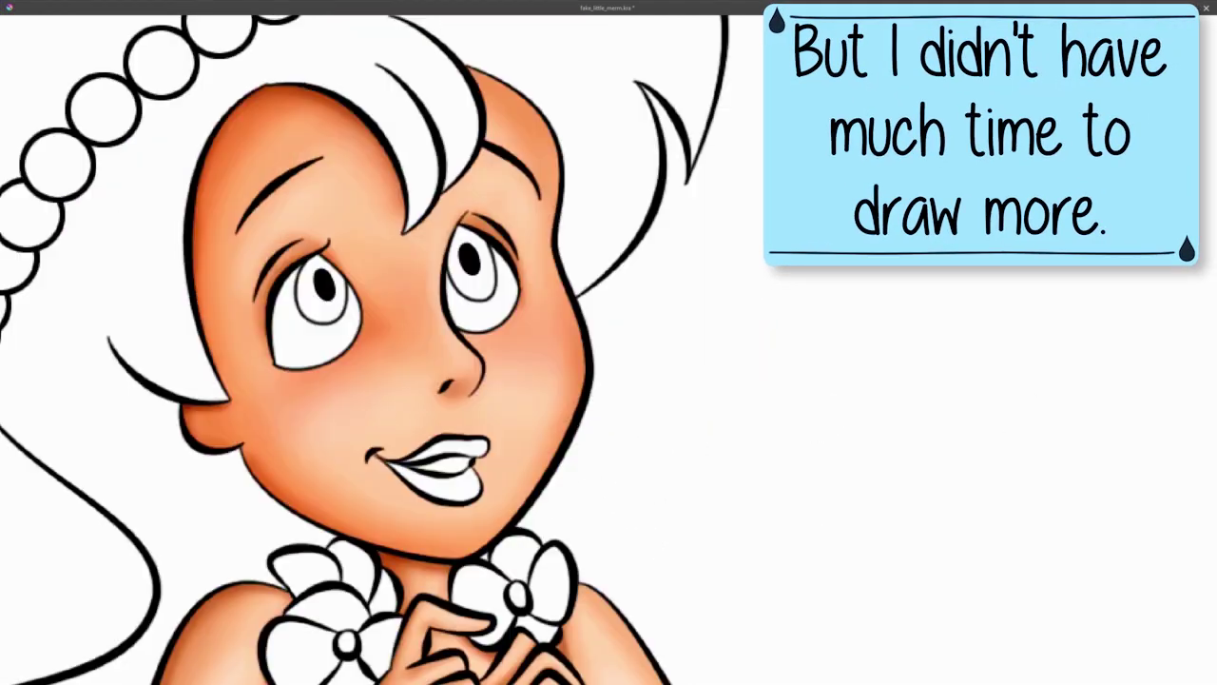
- Paint the lips red, switching brushes to add deeper red shading
{"action": "right_click", "coordinate": [114, 340]}
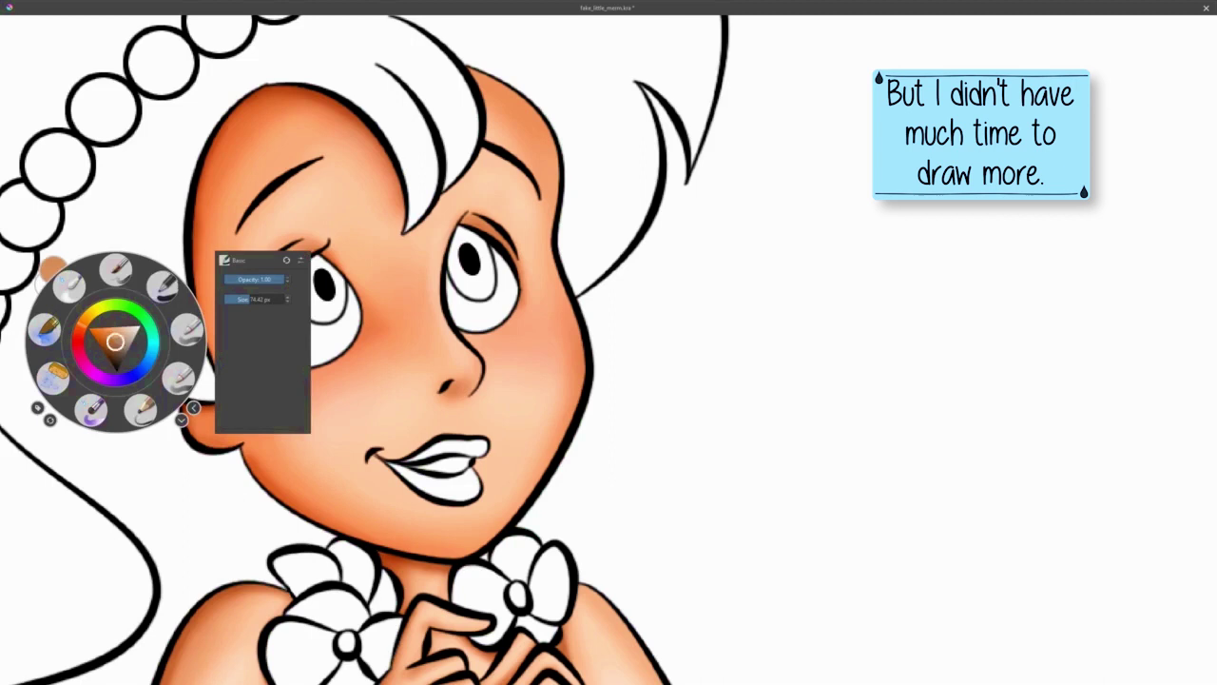
{"action": "left_click", "coordinate": [107, 339]}
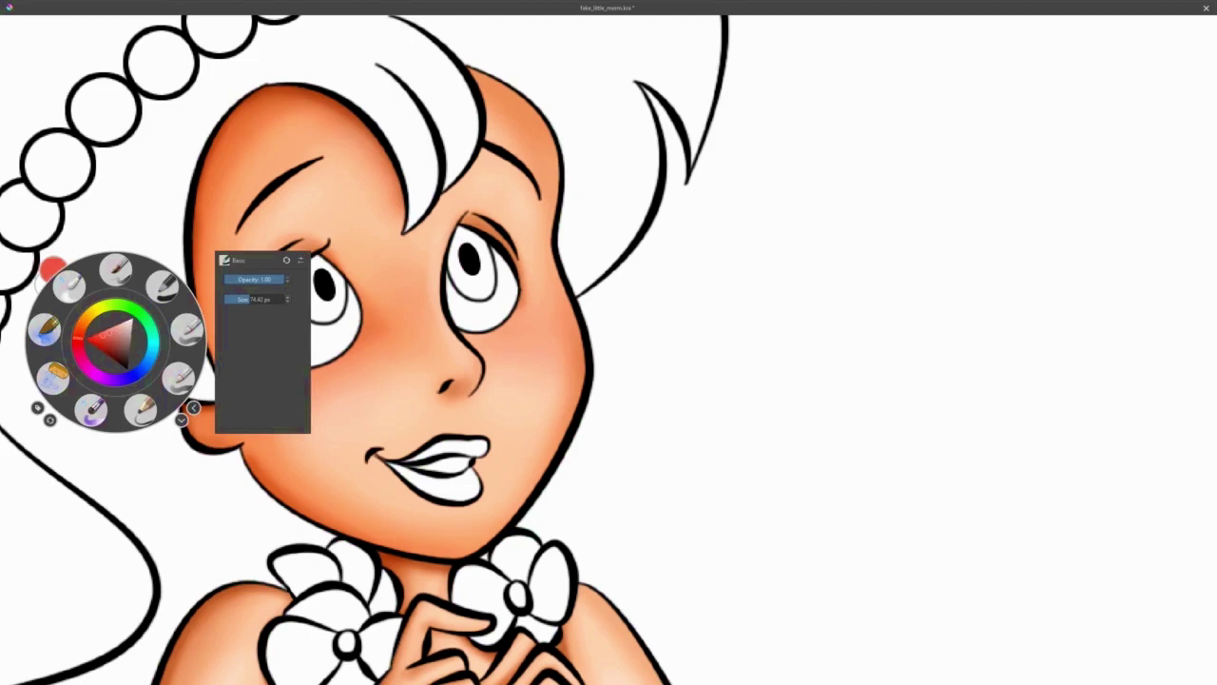
{"action": "left_click", "coordinate": [456, 411]}
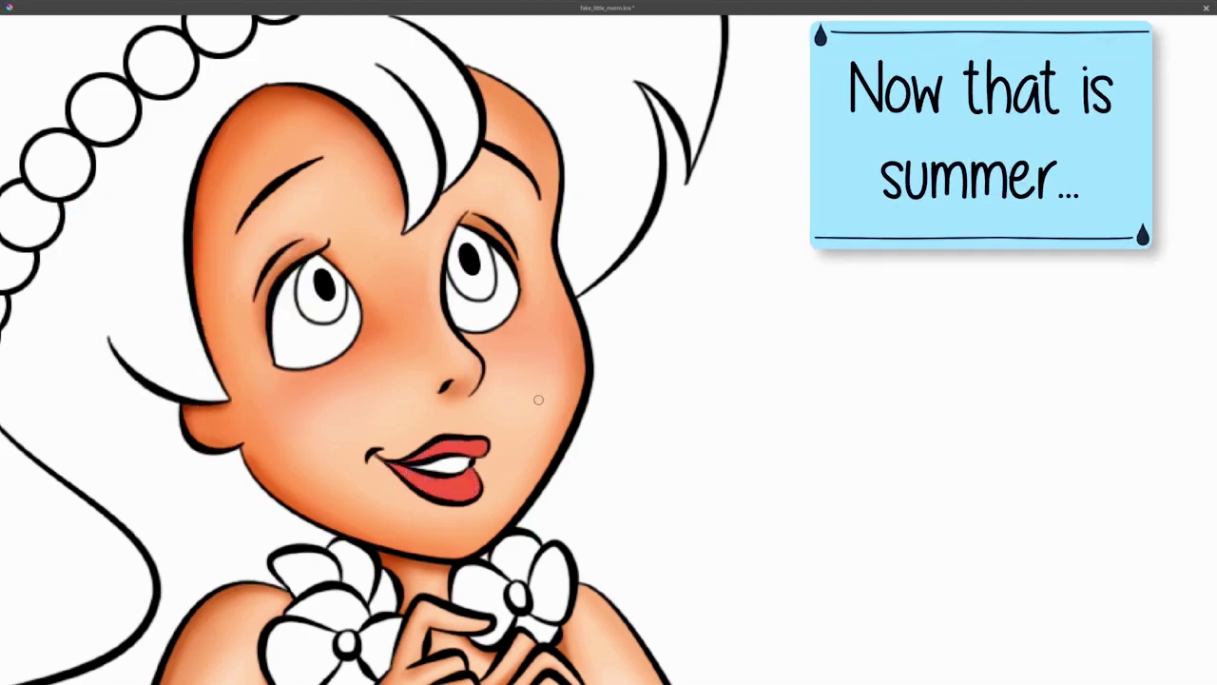
{"action": "right_click", "coordinate": [538, 399]}
{"action": "left_click", "coordinate": [463, 459]}
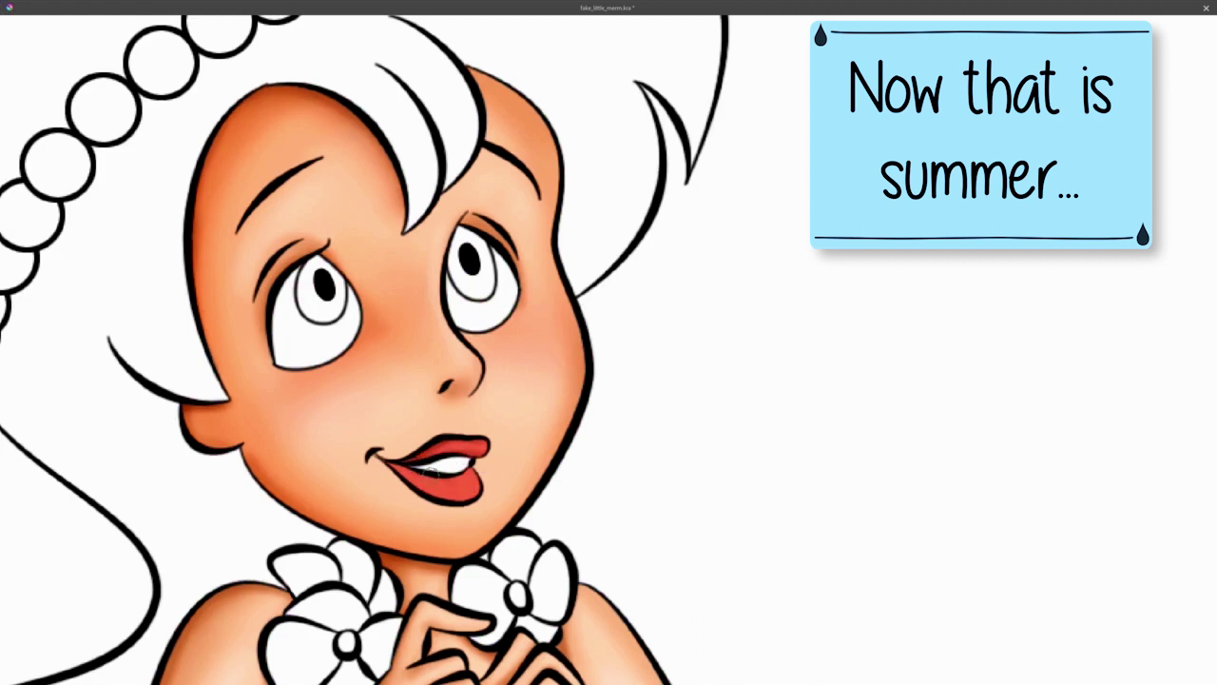
{"action": "right_click", "coordinate": [527, 405]}
{"action": "left_click", "coordinate": [663, 287]}
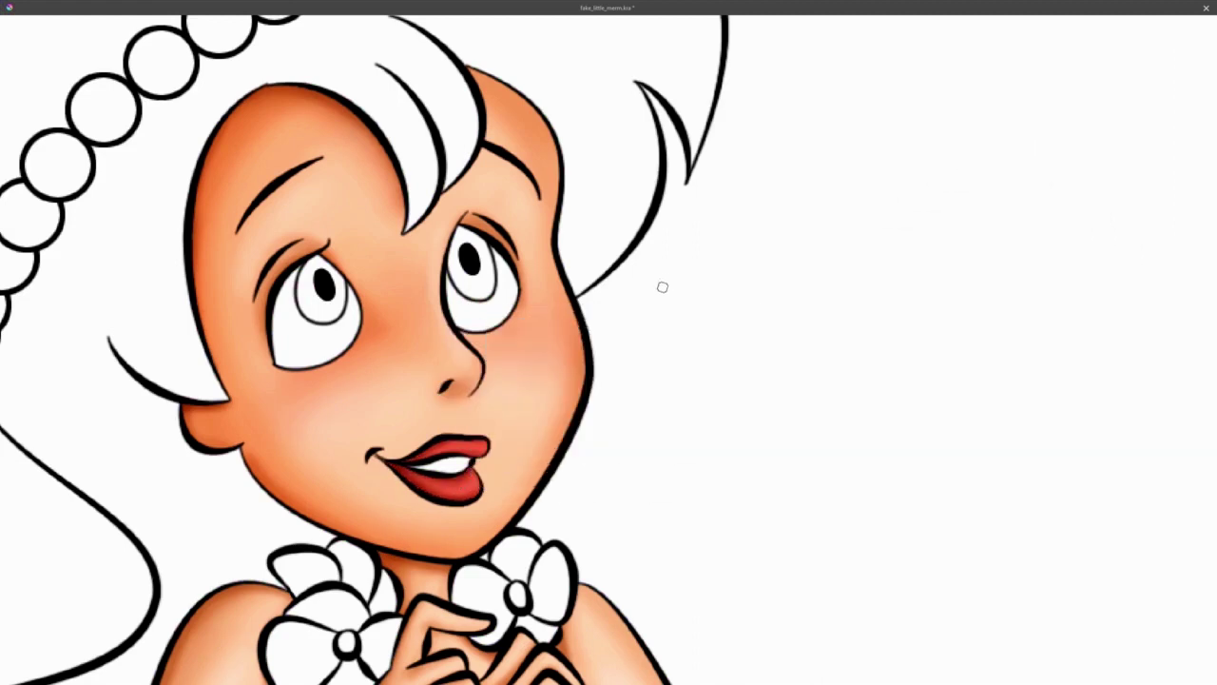
- Paint both irises blue and shade them with a darker blue
{"action": "right_click", "coordinate": [604, 375]}
{"action": "left_click", "coordinate": [529, 382]}
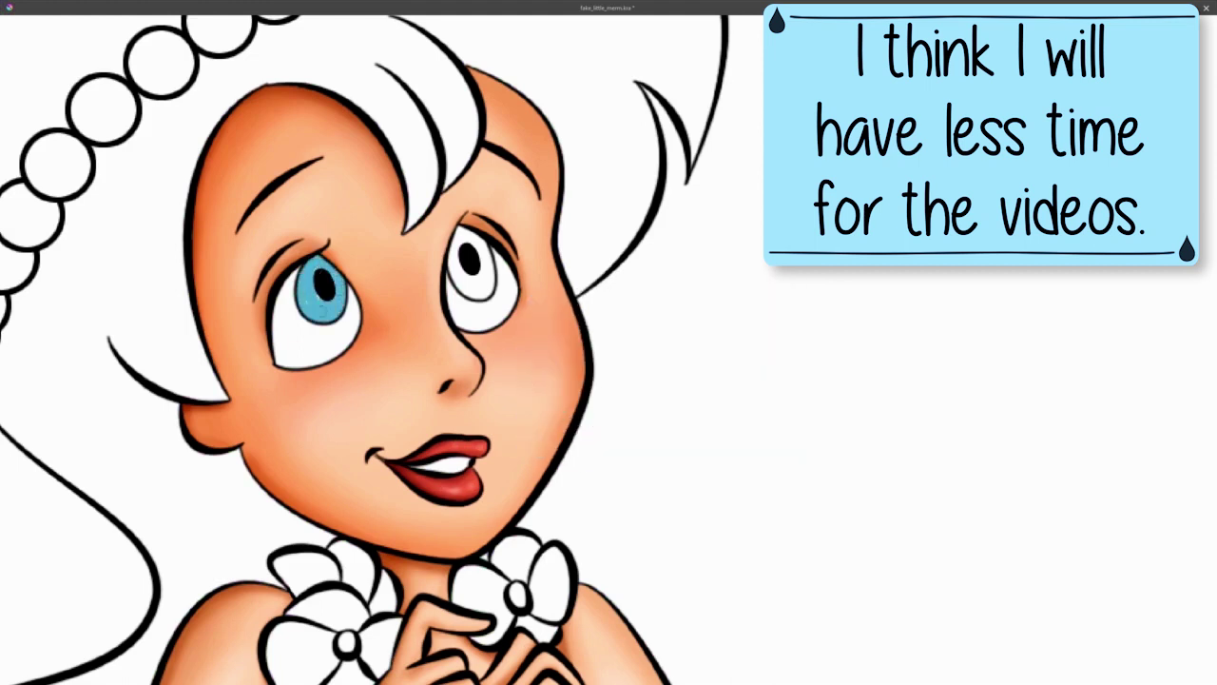
{"action": "right_click", "coordinate": [621, 257]}
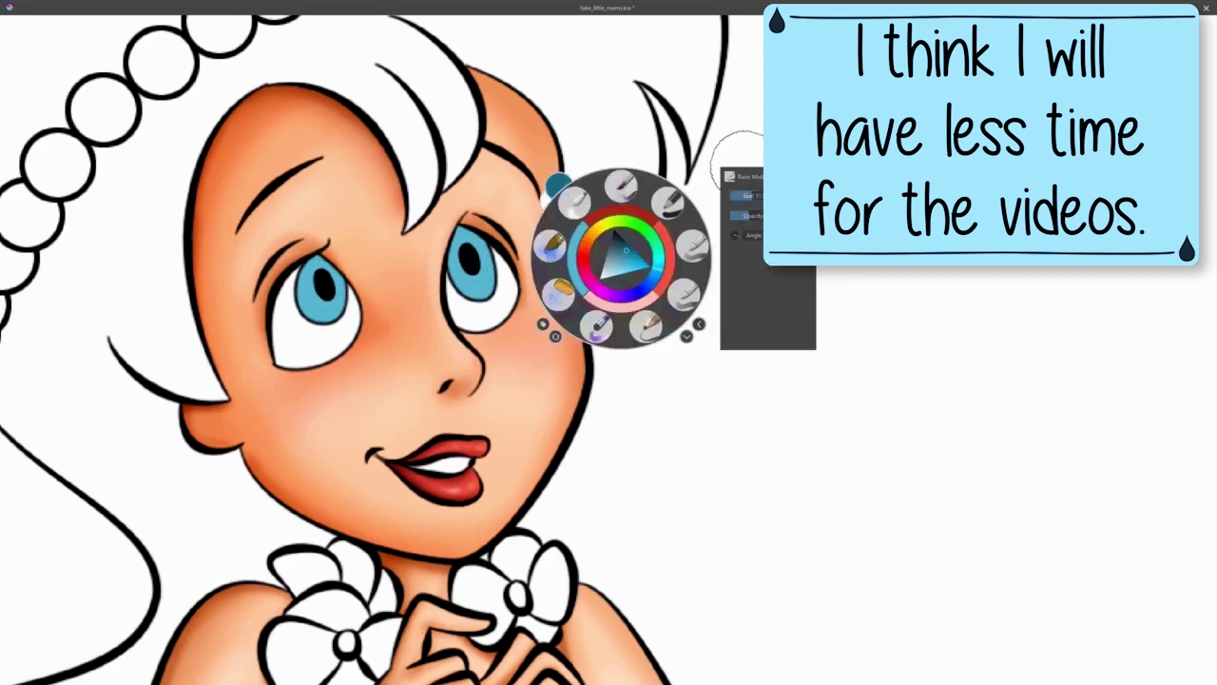
{"action": "left_click", "coordinate": [622, 258]}
{"action": "right_click", "coordinate": [588, 206]}
{"action": "left_click", "coordinate": [361, 249]}
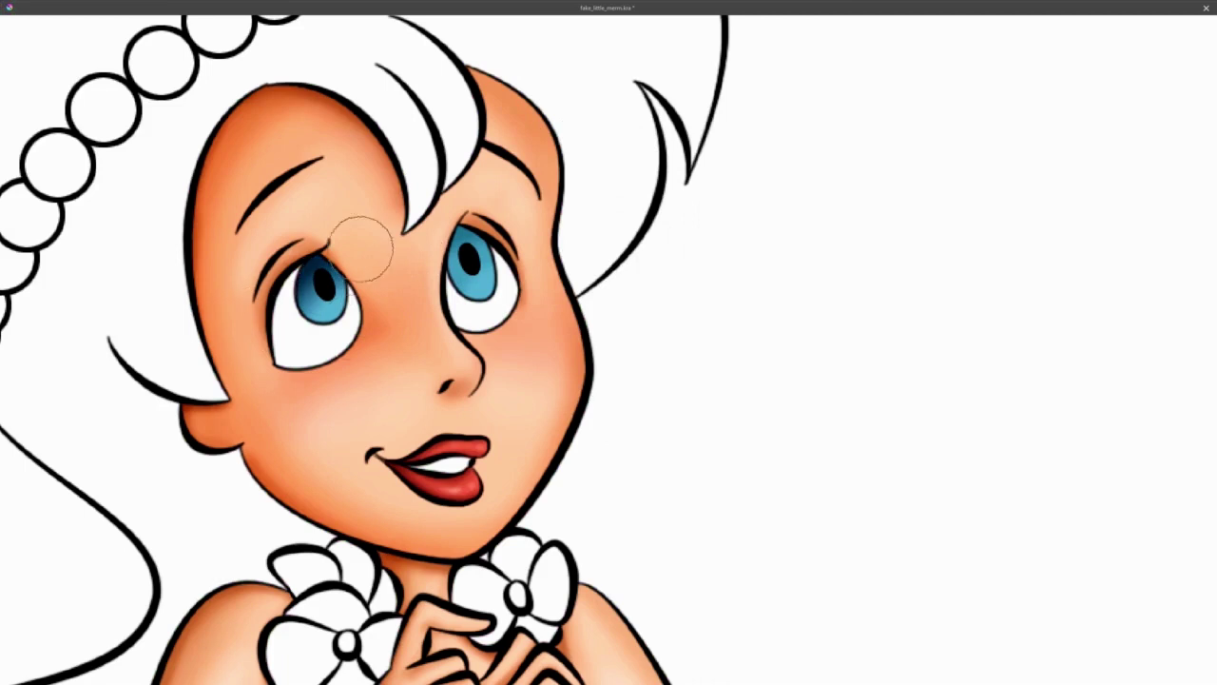
- Add white eye highlights and blend the irises with a blending brush
{"action": "right_click", "coordinate": [660, 291]}
{"action": "left_click", "coordinate": [597, 221]}
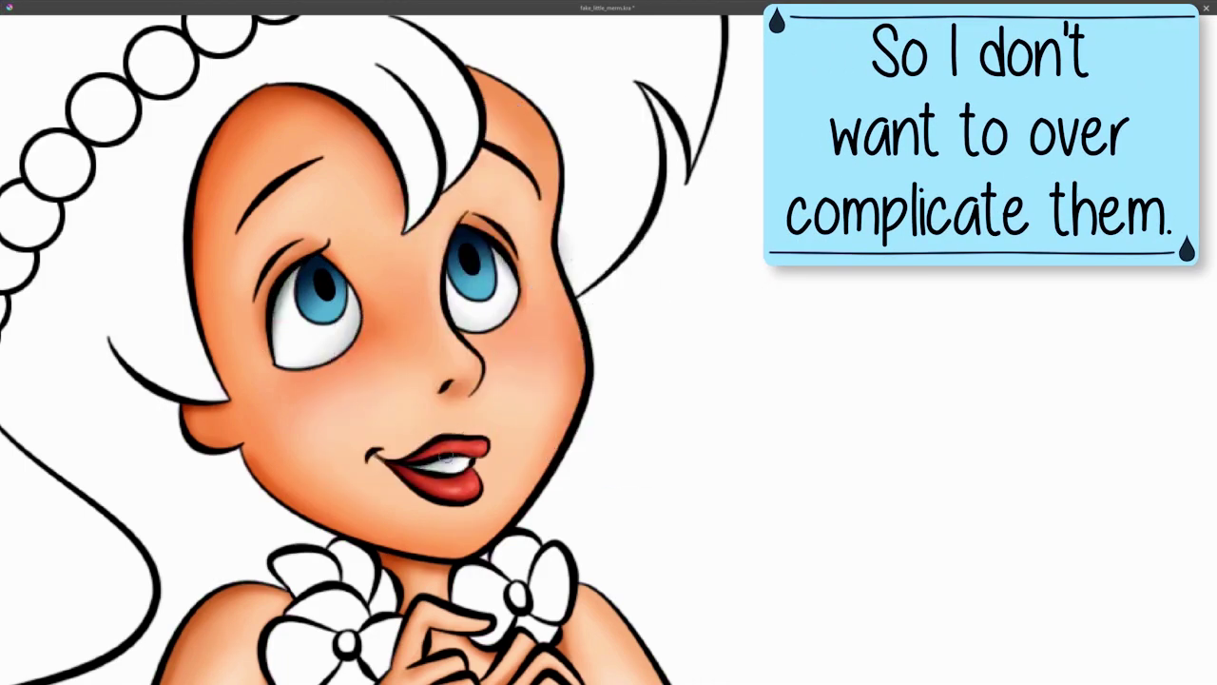
{"action": "right_click", "coordinate": [576, 239]}
{"action": "left_click", "coordinate": [475, 252]}
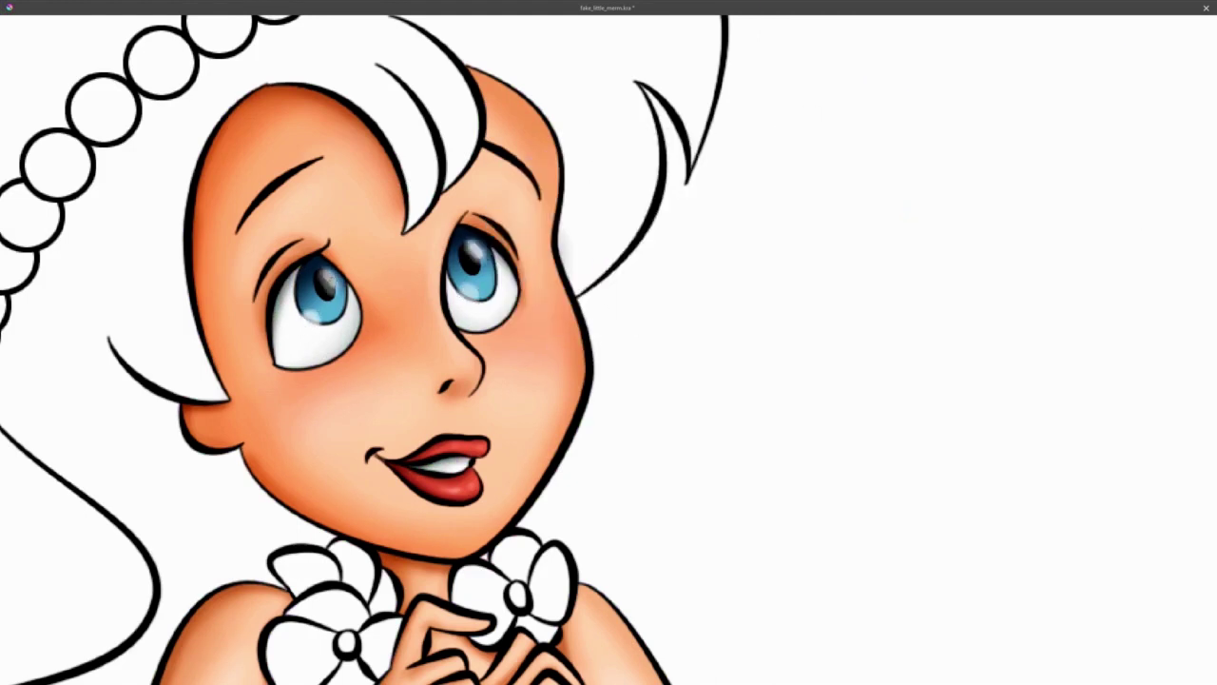
{"action": "right_click", "coordinate": [711, 177]}
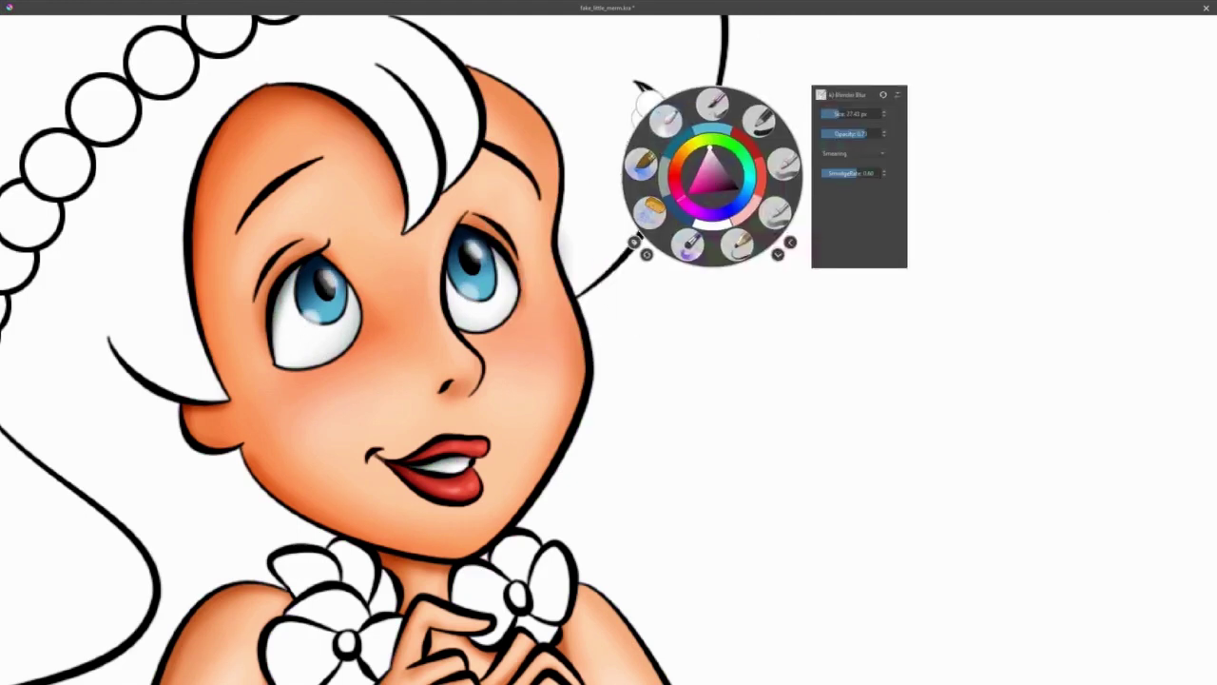
{"action": "right_click", "coordinate": [608, 315]}
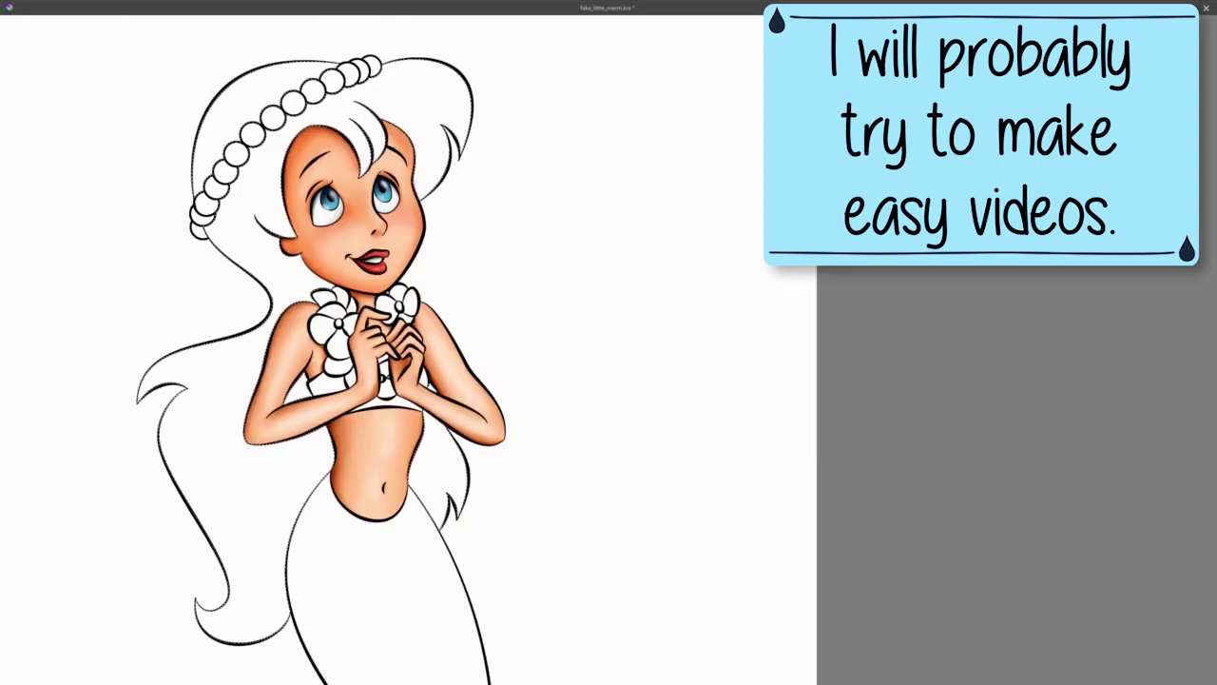
- Shade the left hair and the selected upper-right hair, then deselect
{"action": "mouse_move", "coordinate": [309, 335]}
{"action": "left_mouse_down"}
{"action": "mouse_move", "coordinate": [190, 285]}
{"action": "mouse_move", "coordinate": [290, 380]}
{"action": "left_mouse_up"}
{"action": "right_click", "coordinate": [701, 383]}
{"action": "left_click", "coordinate": [238, 304]}
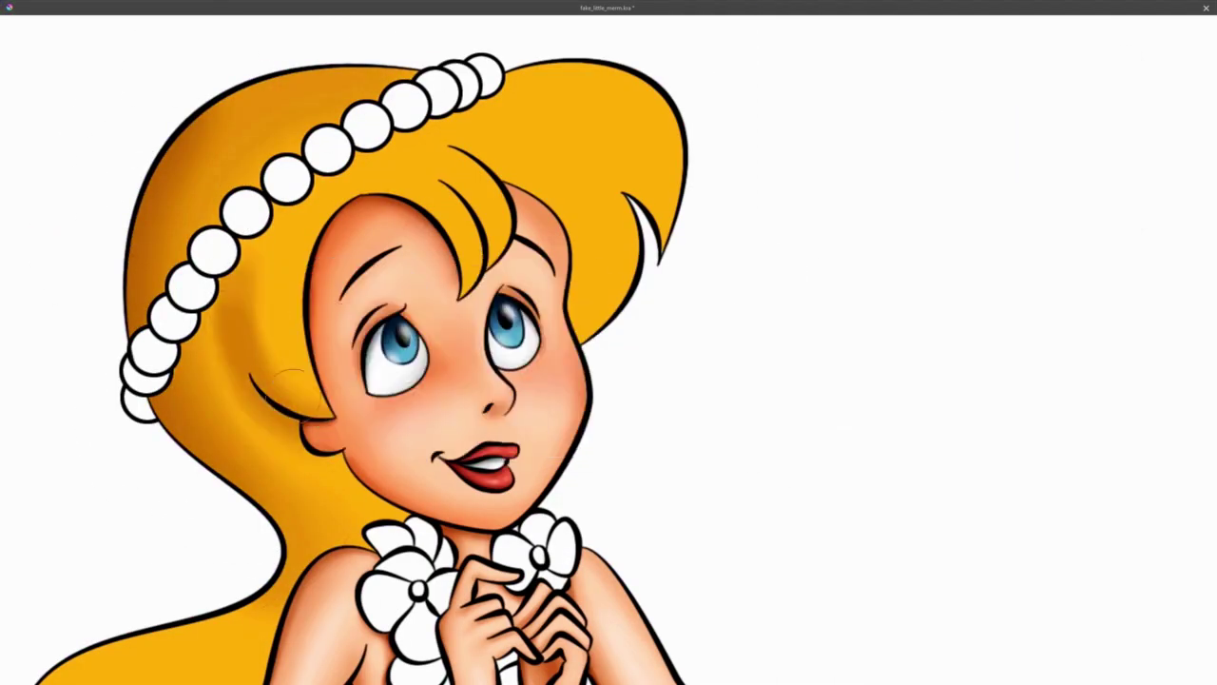
{"action": "left_click_drag", "start_coordinate": [480, 304], "coordinate": [476, 285]}
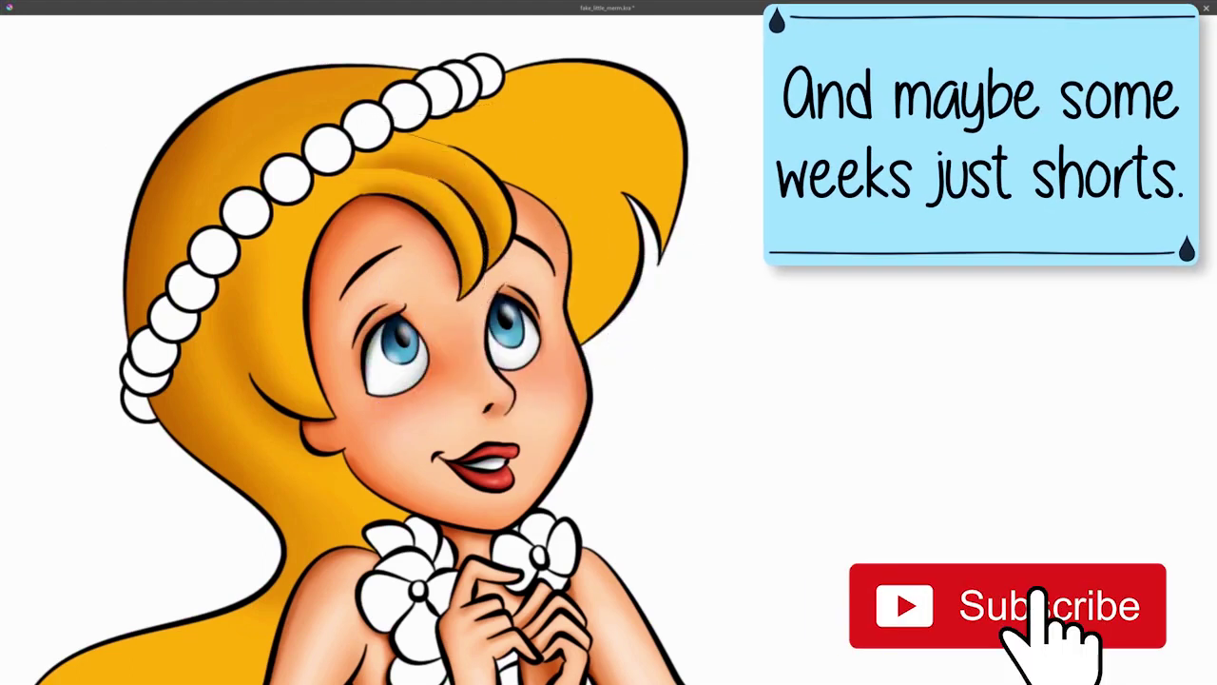
{"action": "right_click", "coordinate": [508, 218]}
{"action": "left_click", "coordinate": [426, 250]}
{"action": "left_click_drag", "start_coordinate": [428, 249], "coordinate": [597, 202]}
{"action": "key", "text": "ctrl+shift+a"}
- Choose a darker hair colour and deepen the shading on the left locks
{"action": "right_click", "coordinate": [386, 380]}
{"action": "right_click", "coordinate": [435, 380]}
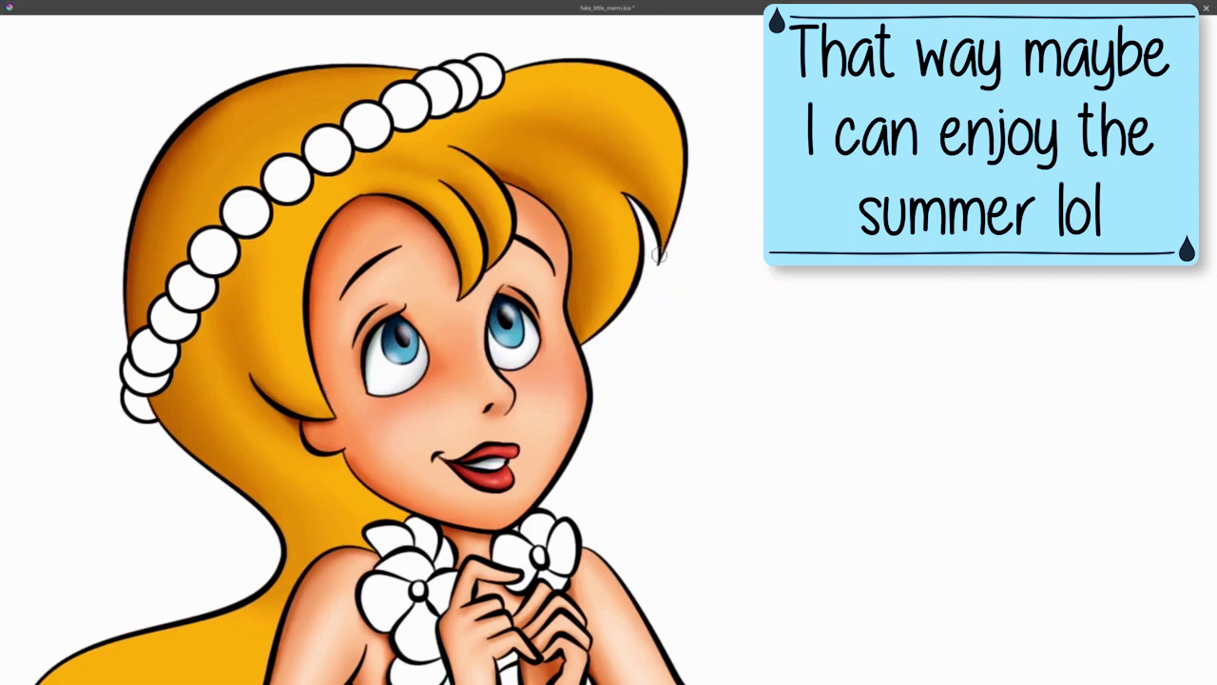
{"action": "right_click", "coordinate": [713, 217]}
{"action": "right_click", "coordinate": [640, 236]}
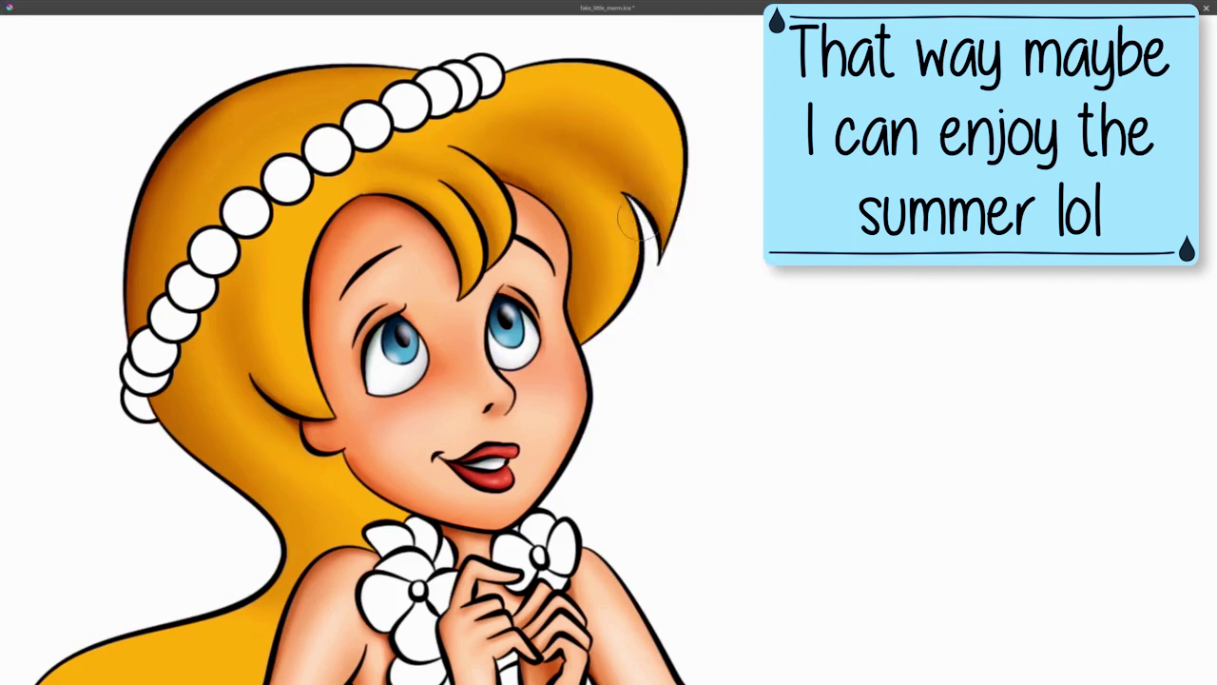
{"action": "right_click", "coordinate": [786, 325]}
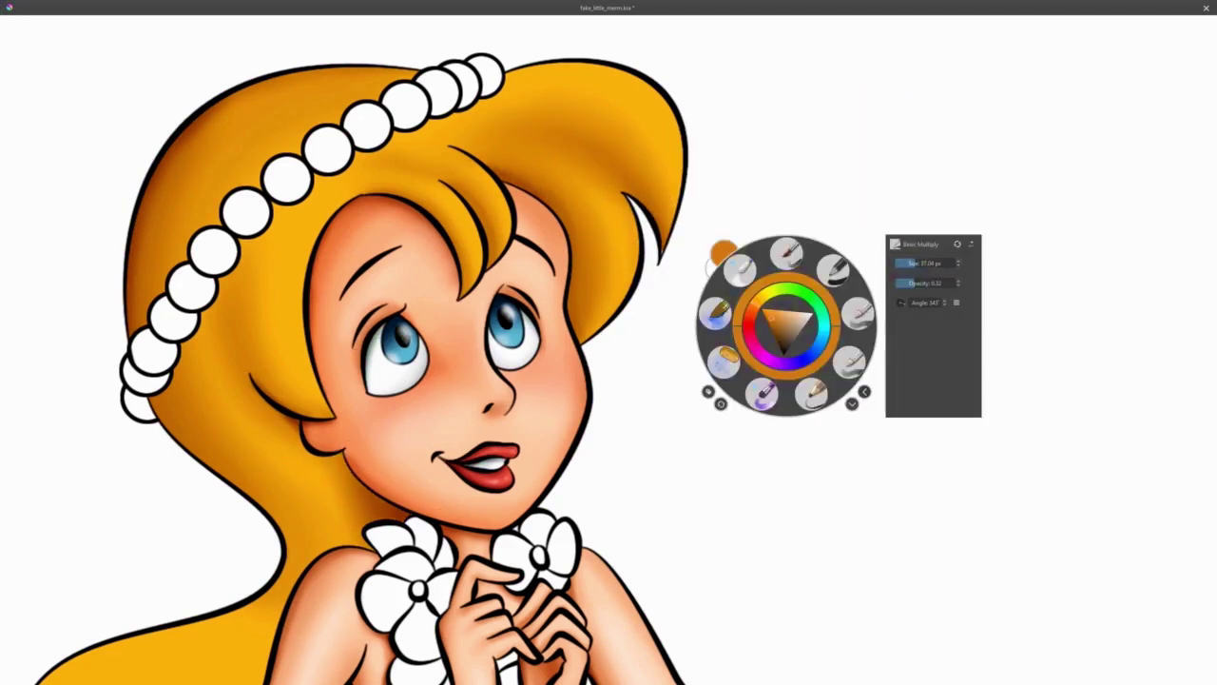
{"action": "right_click", "coordinate": [786, 325]}
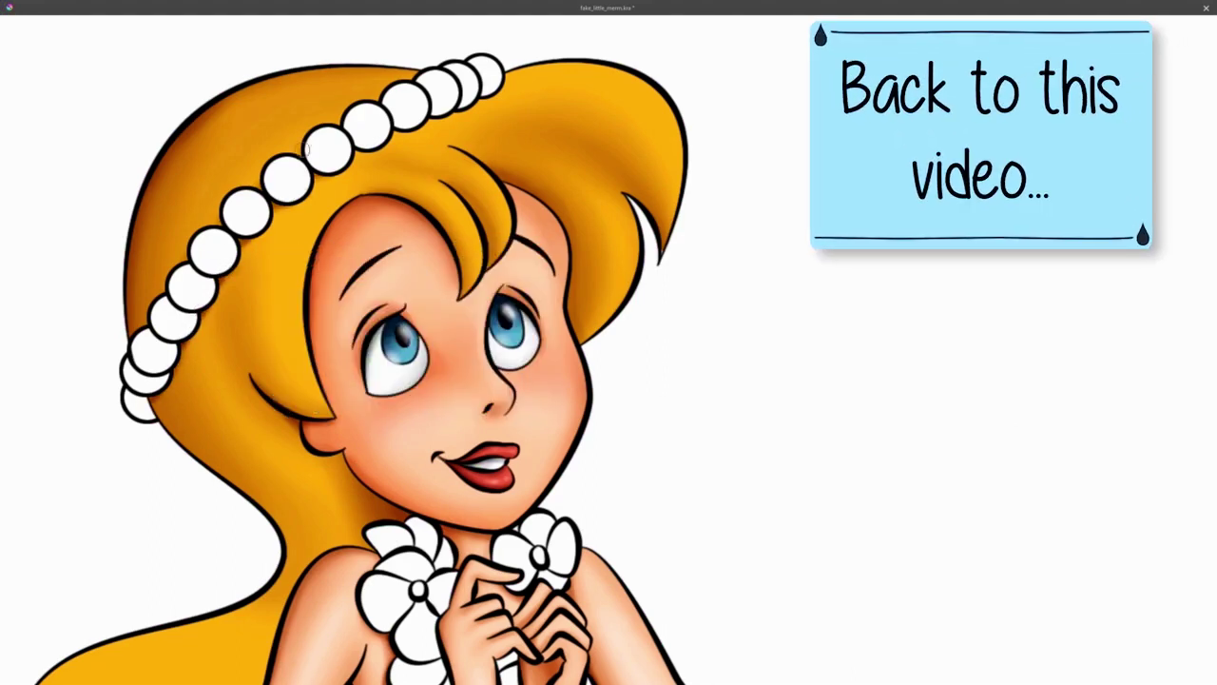
{"action": "left_click", "coordinate": [773, 117]}
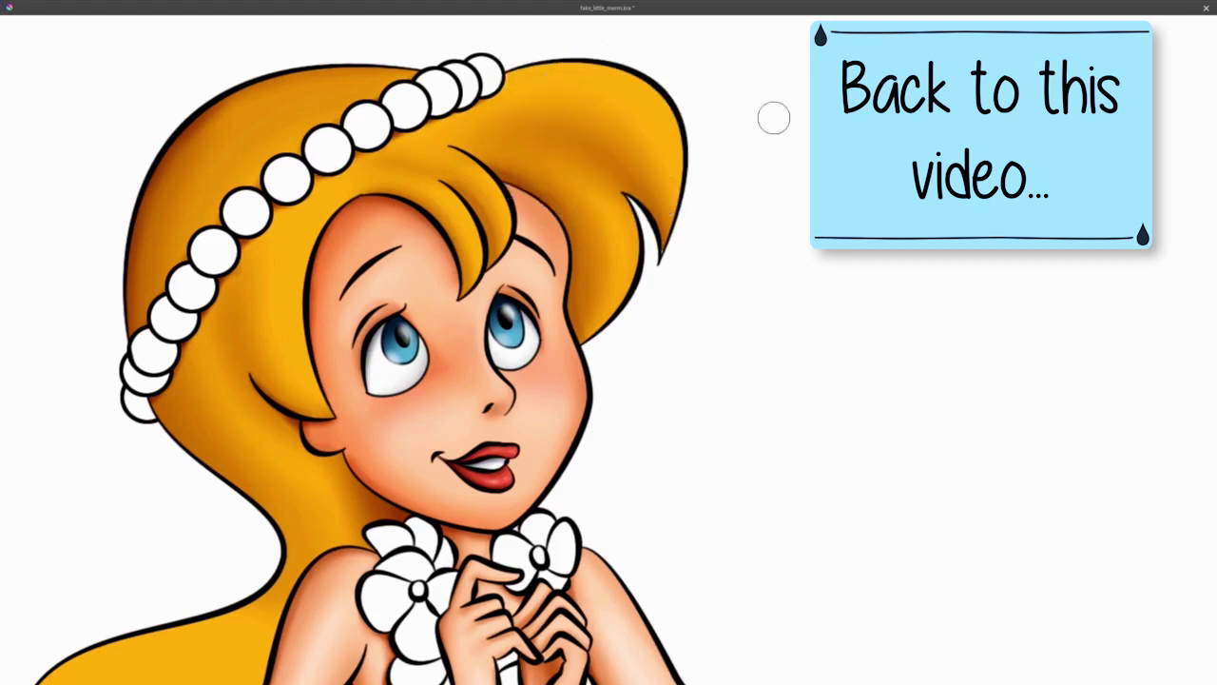
{"action": "right_click", "coordinate": [341, 332]}
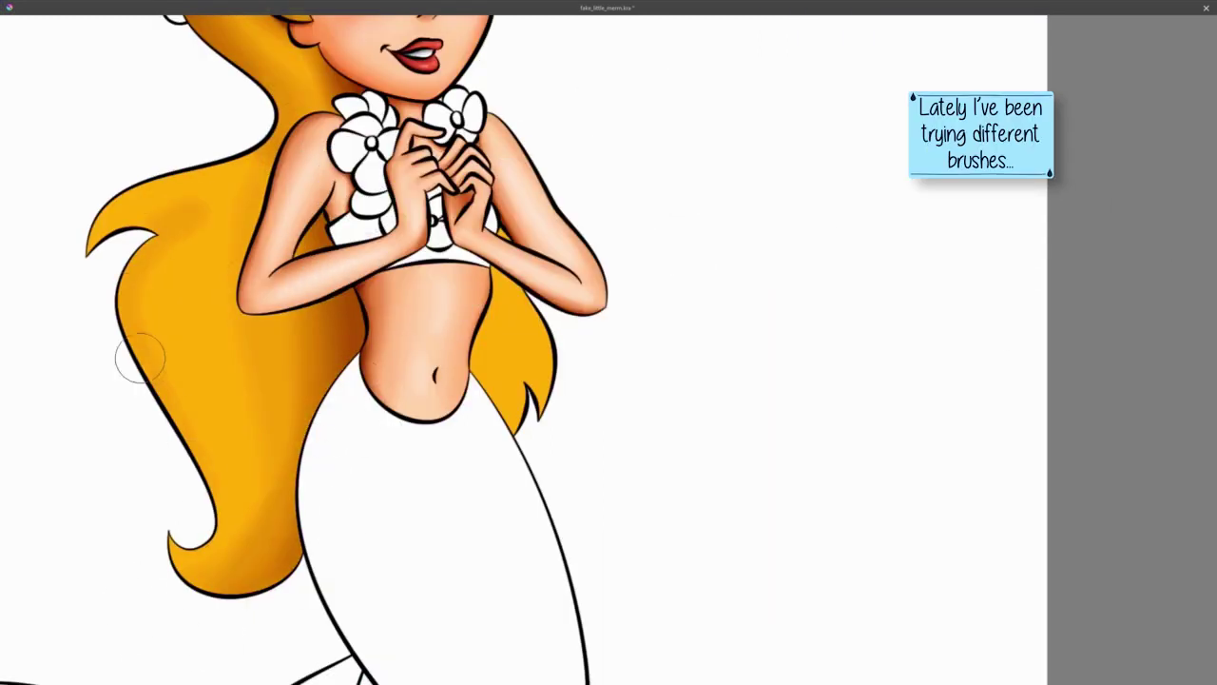
{"action": "left_click_drag", "start_coordinate": [139, 359], "coordinate": [190, 366]}
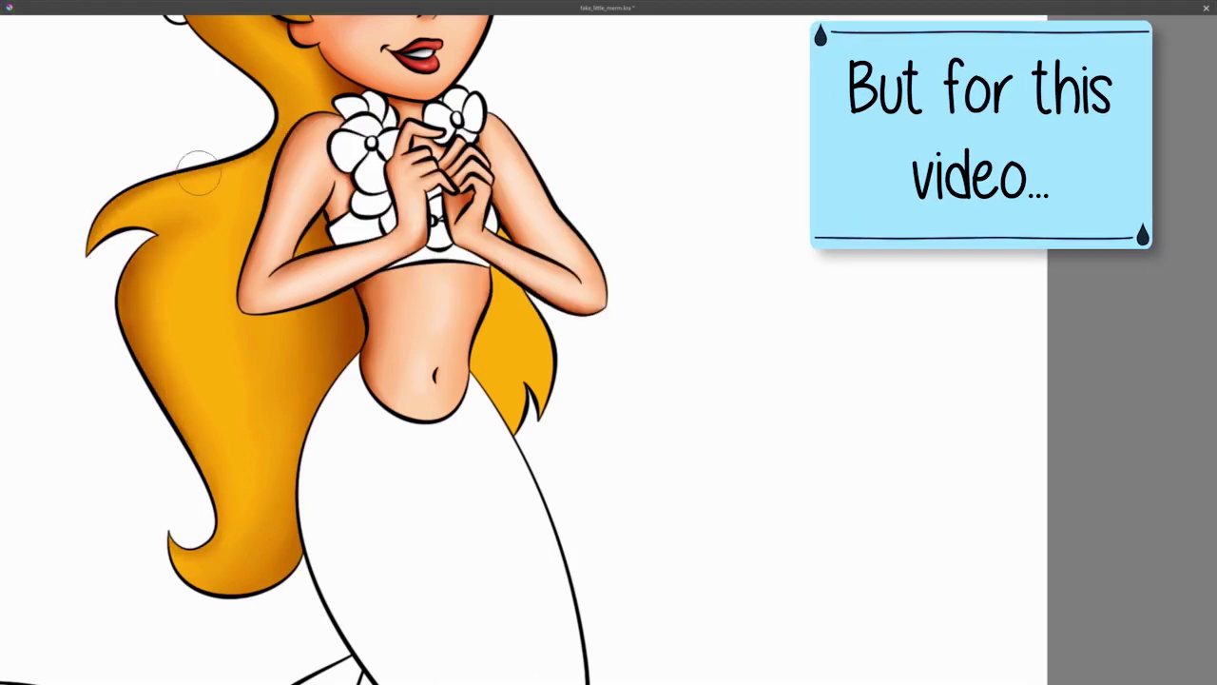
- Paint light highlight strokes down the left hair
{"action": "right_click", "coordinate": [429, 294]}
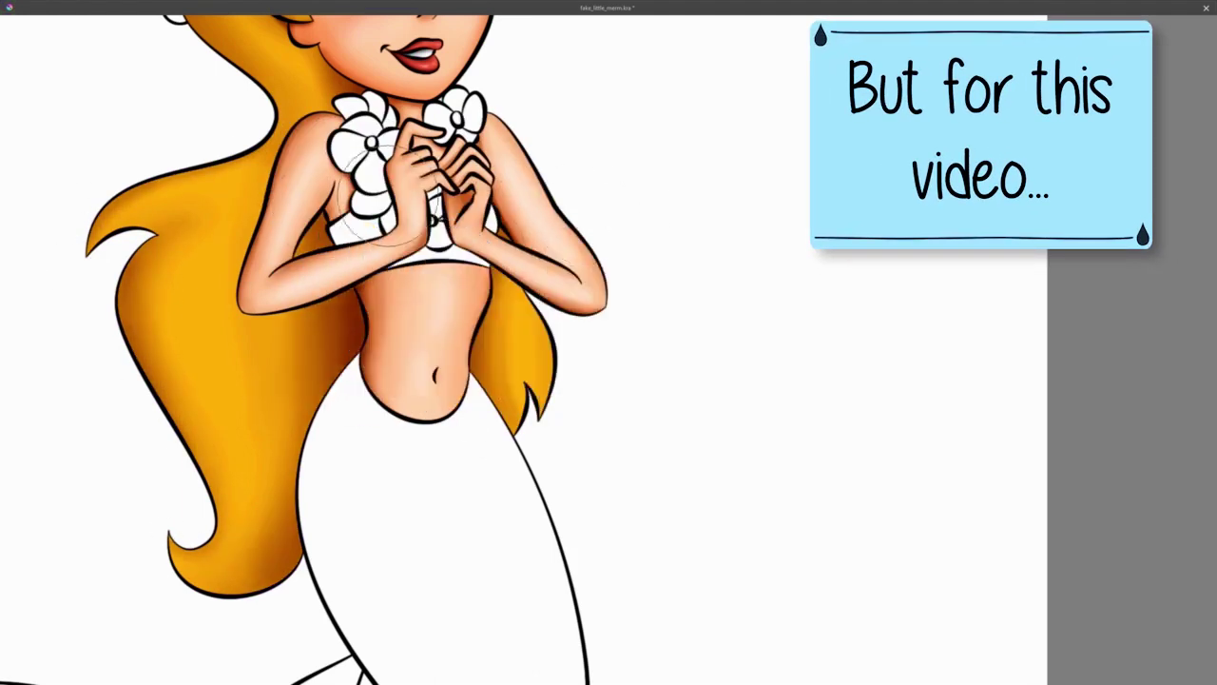
{"action": "right_click", "coordinate": [377, 326]}
{"action": "mouse_move", "coordinate": [219, 254]}
{"action": "left_mouse_down"}
{"action": "mouse_move", "coordinate": [217, 424]}
{"action": "mouse_move", "coordinate": [205, 249]}
{"action": "left_mouse_up"}
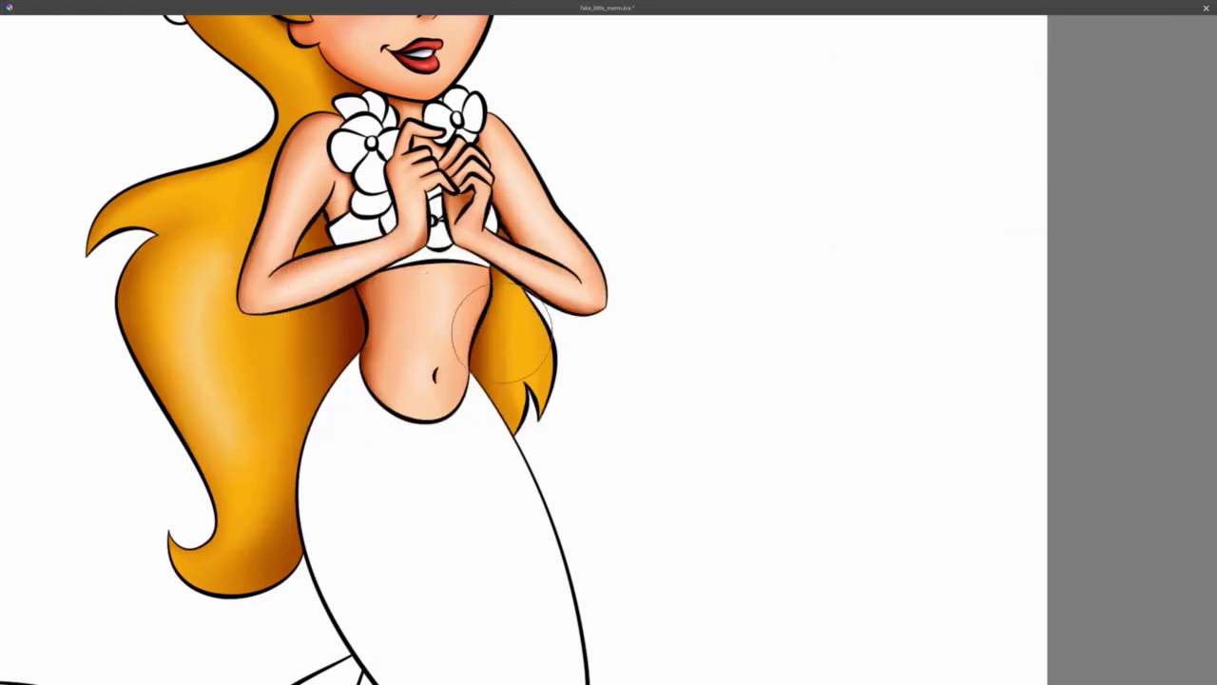
{"action": "right_click", "coordinate": [498, 250]}
{"action": "right_click", "coordinate": [184, 155]}
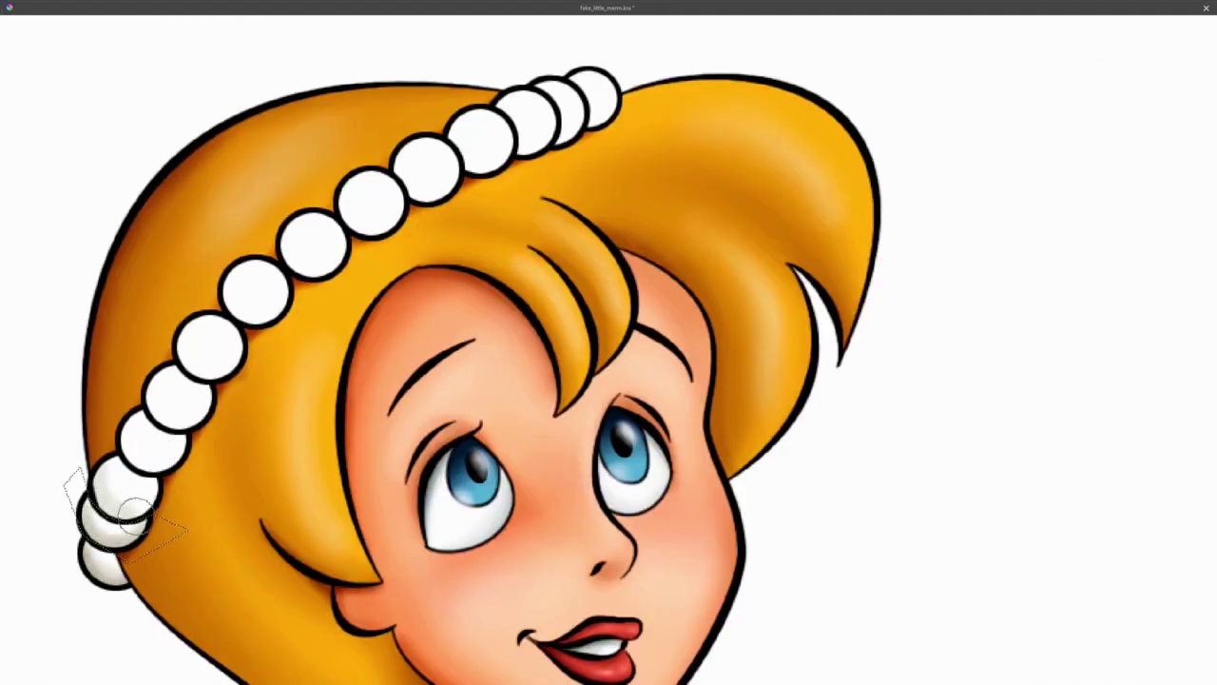
- Shade the pearls along the hair band grey with a blending brush
{"action": "right_click", "coordinate": [261, 424]}
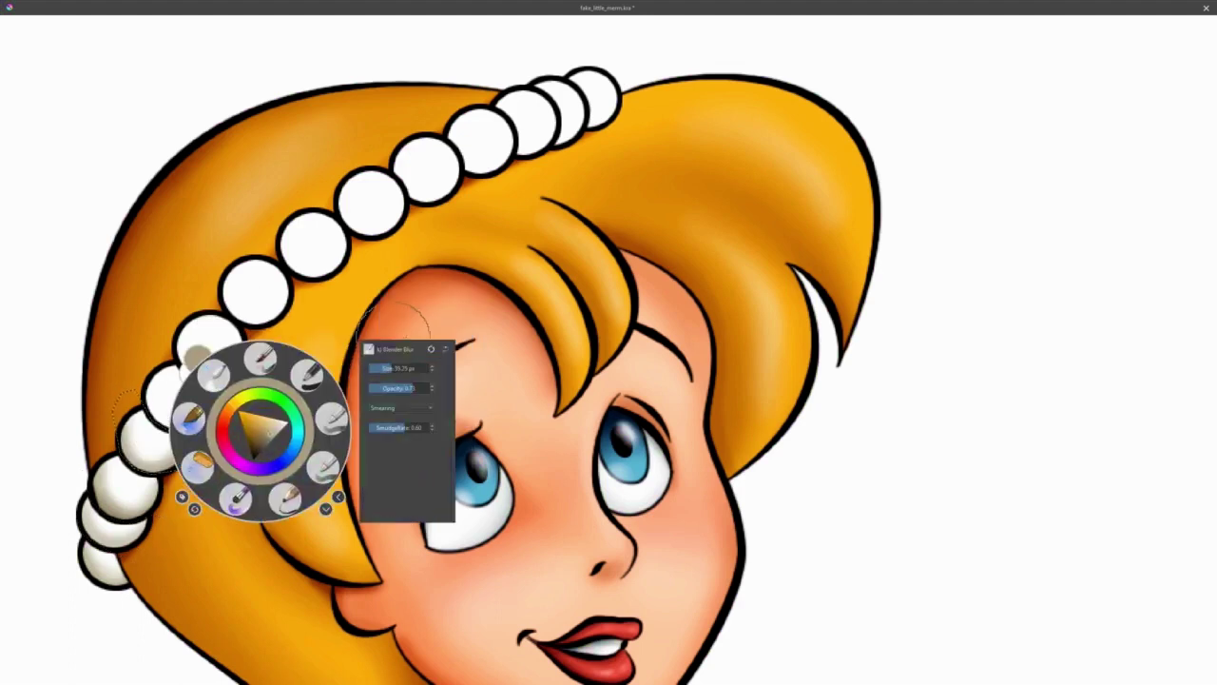
{"action": "mouse_move", "coordinate": [323, 388]}
{"action": "left_mouse_down"}
{"action": "mouse_move", "coordinate": [295, 276]}
{"action": "mouse_move", "coordinate": [328, 228]}
{"action": "mouse_move", "coordinate": [380, 228]}
{"action": "left_mouse_up"}
{"action": "right_click", "coordinate": [451, 274]}
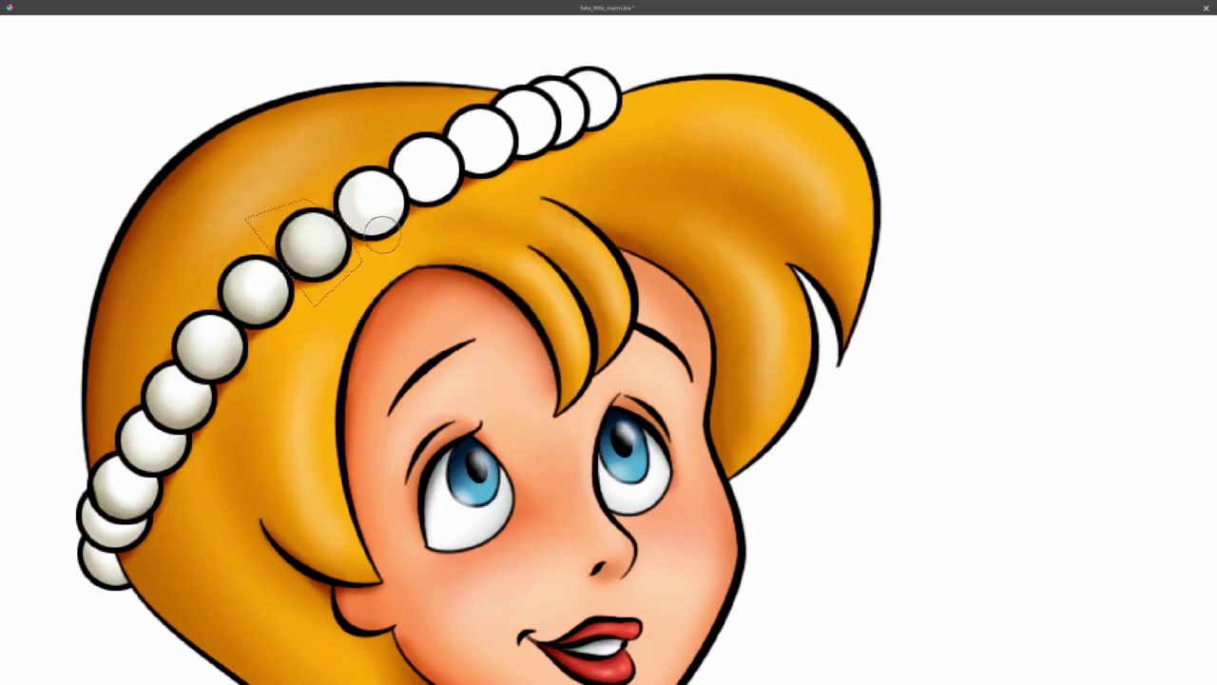
{"action": "mouse_move", "coordinate": [394, 135]}
{"action": "left_mouse_down"}
{"action": "mouse_move", "coordinate": [480, 166]}
{"action": "mouse_move", "coordinate": [513, 90]}
{"action": "left_mouse_up"}
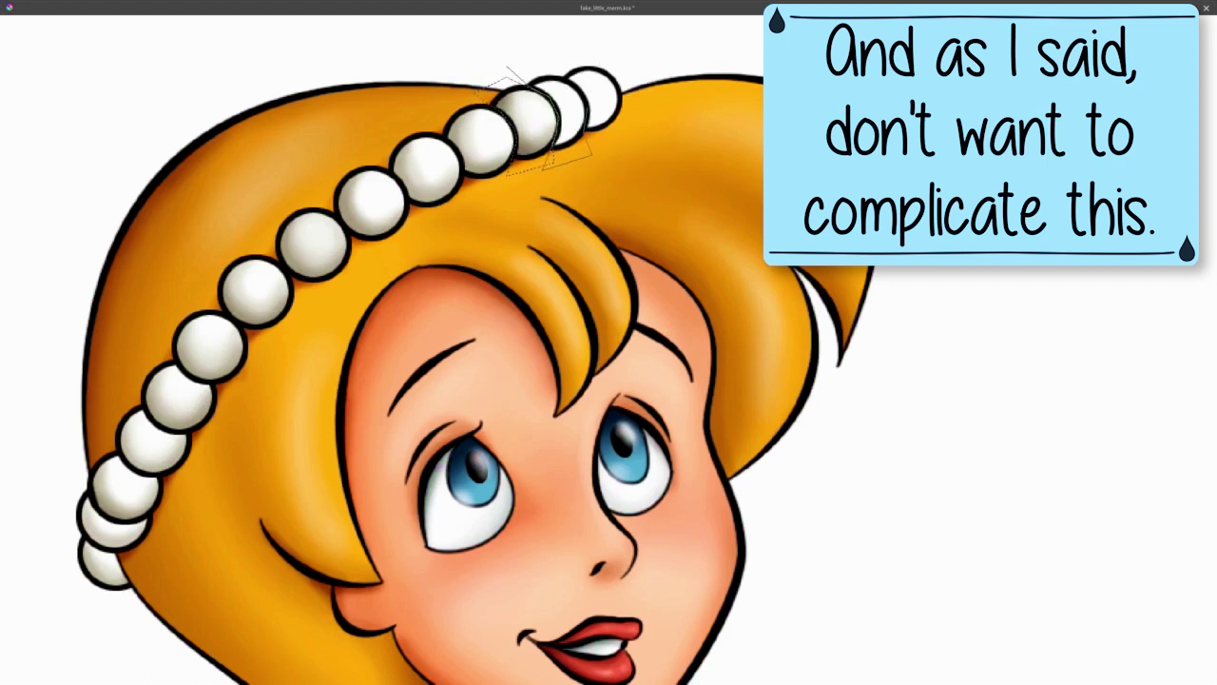
{"action": "left_click_drag", "start_coordinate": [601, 123], "coordinate": [609, 100]}
{"action": "key", "text": "ctrl+shift+a"}
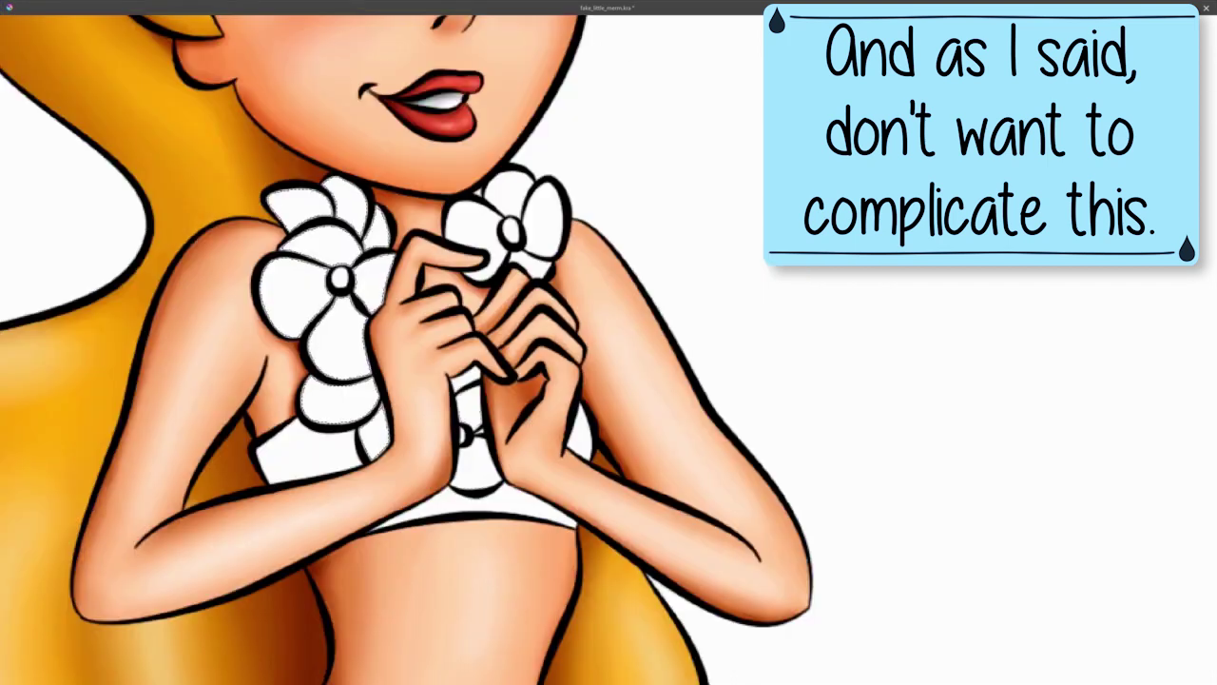
- Fill the selected flowers with mint green and deselect
{"action": "right_click", "coordinate": [559, 220]}
{"action": "left_click", "coordinate": [609, 285]}
{"action": "left_click", "coordinate": [622, 353]}
{"action": "key", "text": "shift+BackSpace"}
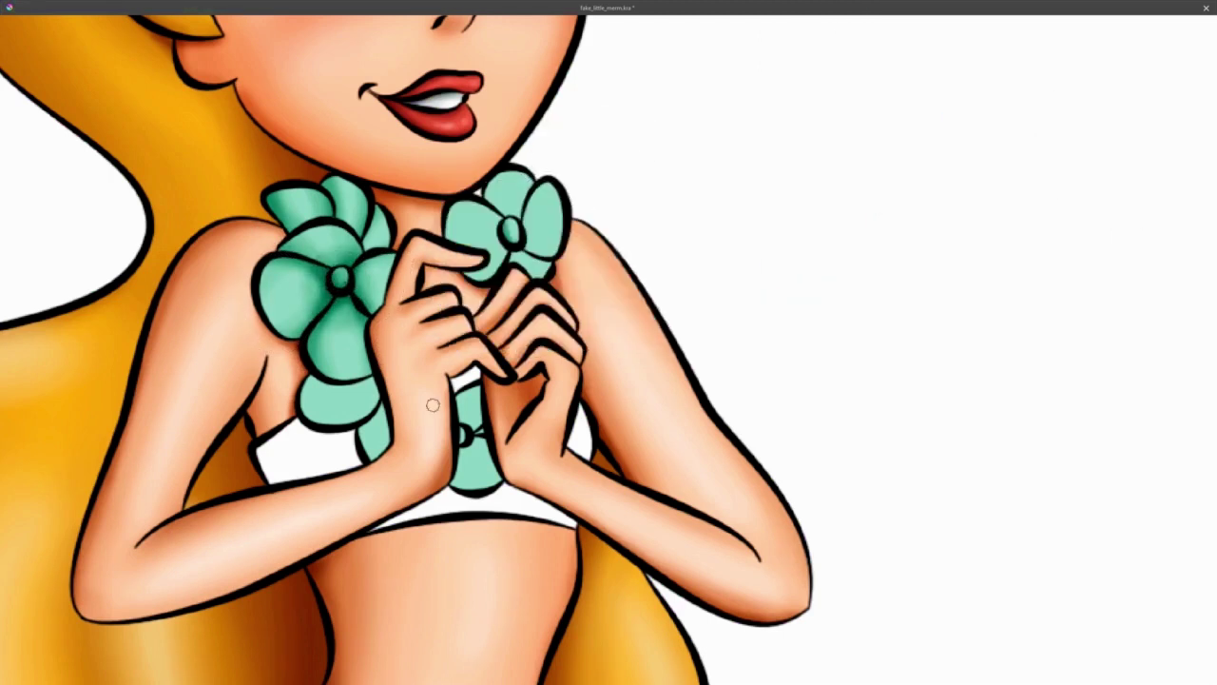
- Lasso the flowers by the shoulder strap and choose a shading brush
{"action": "left_click_drag", "start_coordinate": [309, 377], "coordinate": [342, 447]}
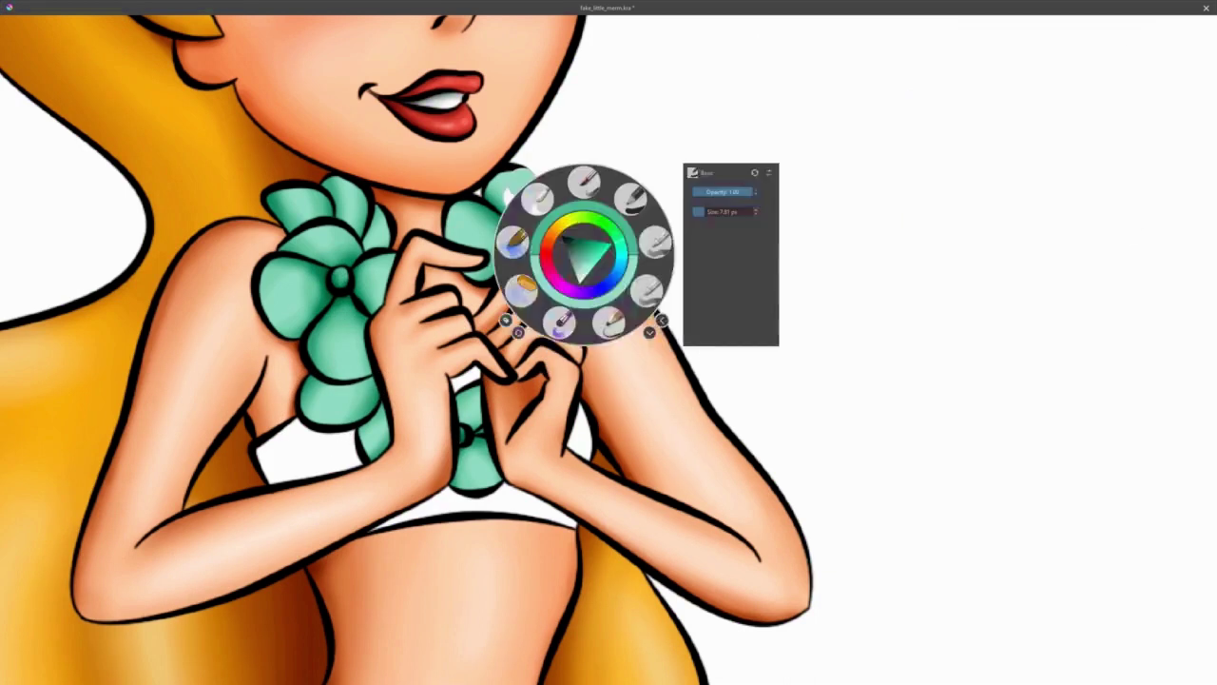
{"action": "right_click", "coordinate": [552, 281]}
{"action": "left_click", "coordinate": [755, 241]}
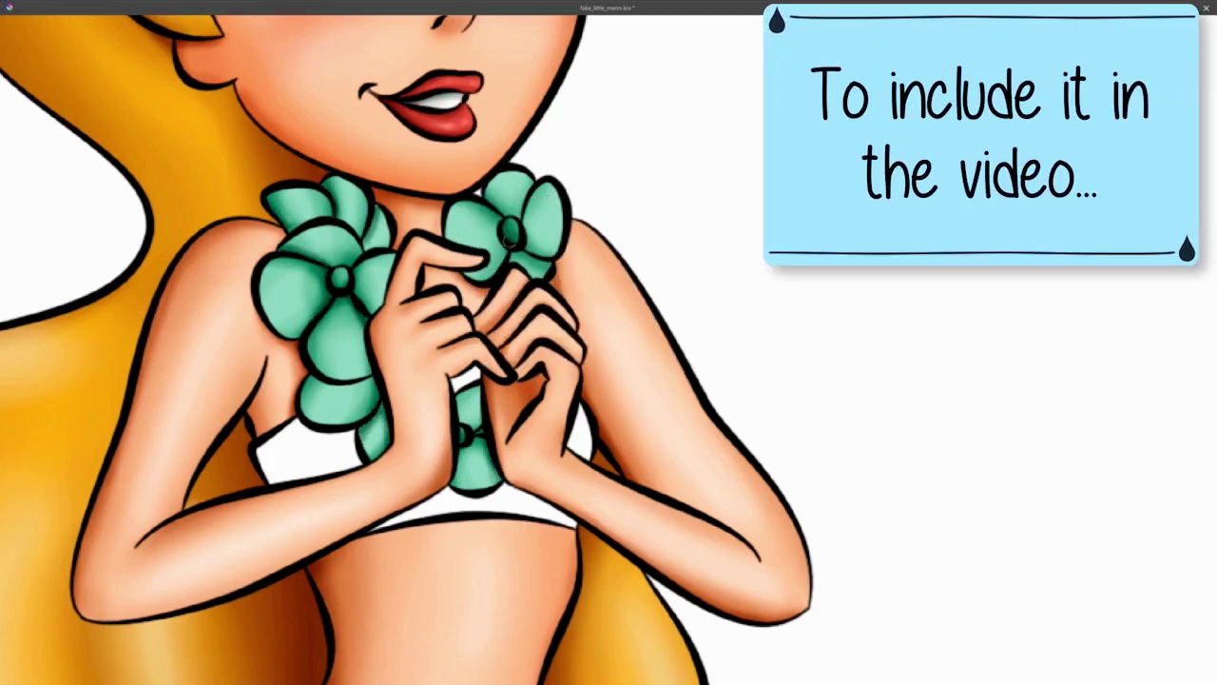
{"action": "right_click", "coordinate": [613, 342]}
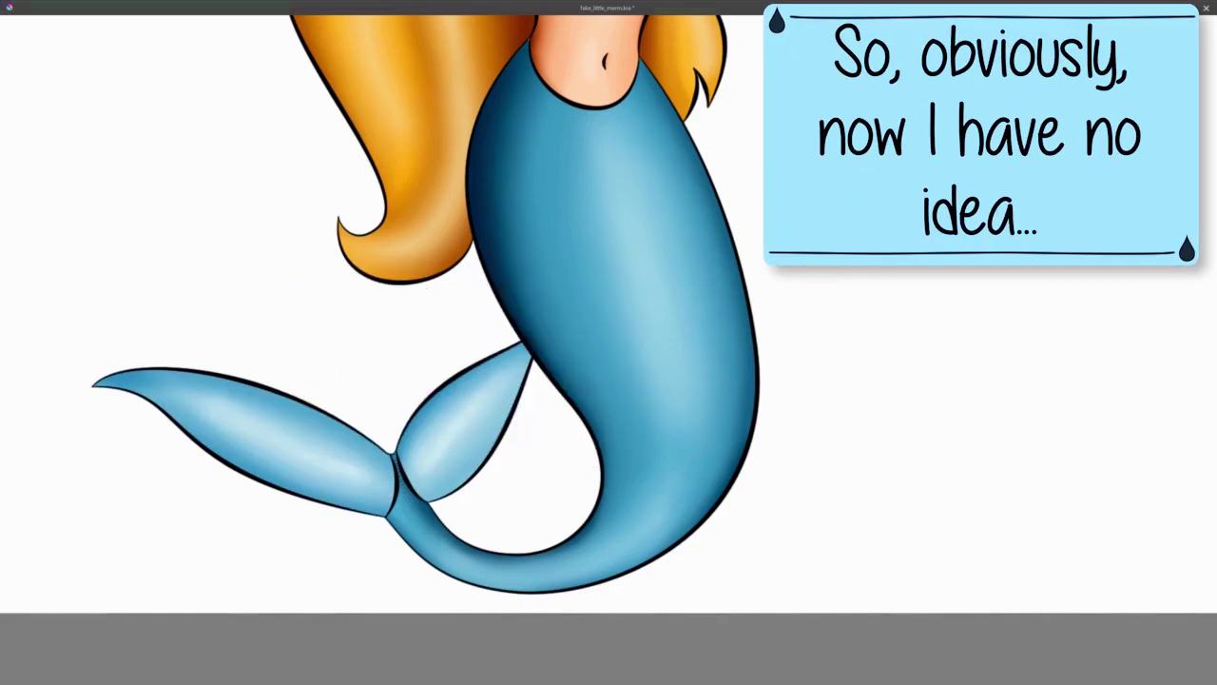
- Shade the fins and paint a Texture Reptile scale pattern over the blue tail
{"action": "right_click", "coordinate": [348, 326]}
{"action": "left_click", "coordinate": [418, 312]}
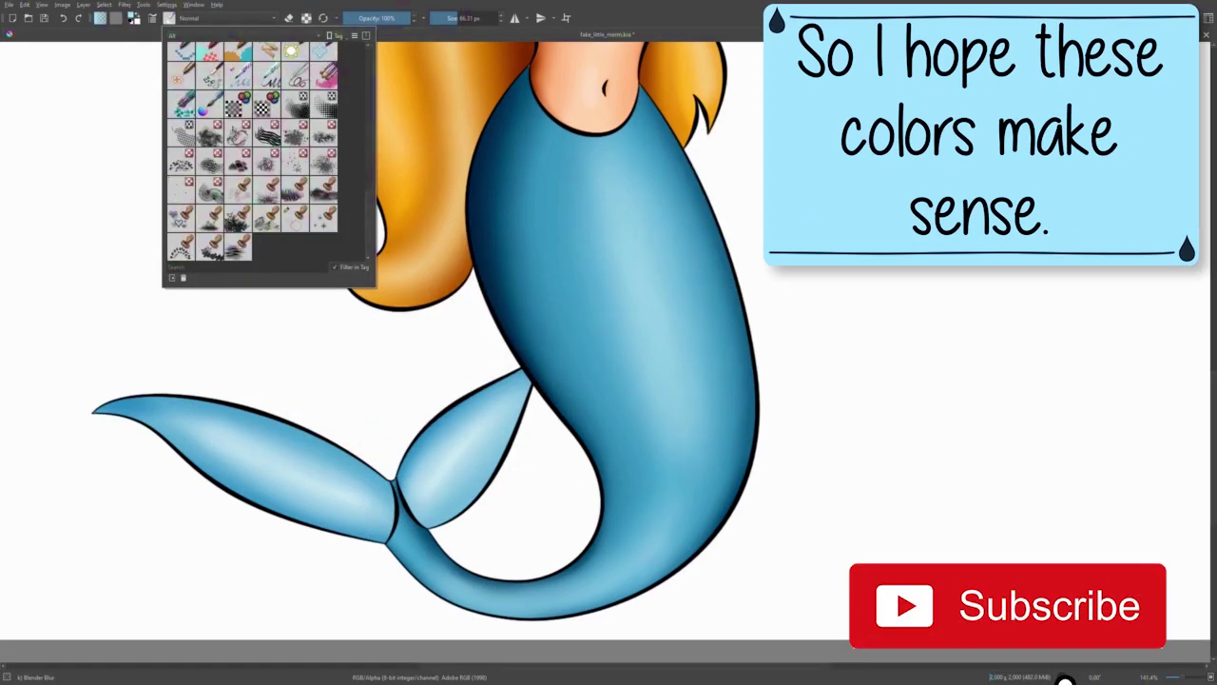
{"action": "left_click", "coordinate": [210, 160]}
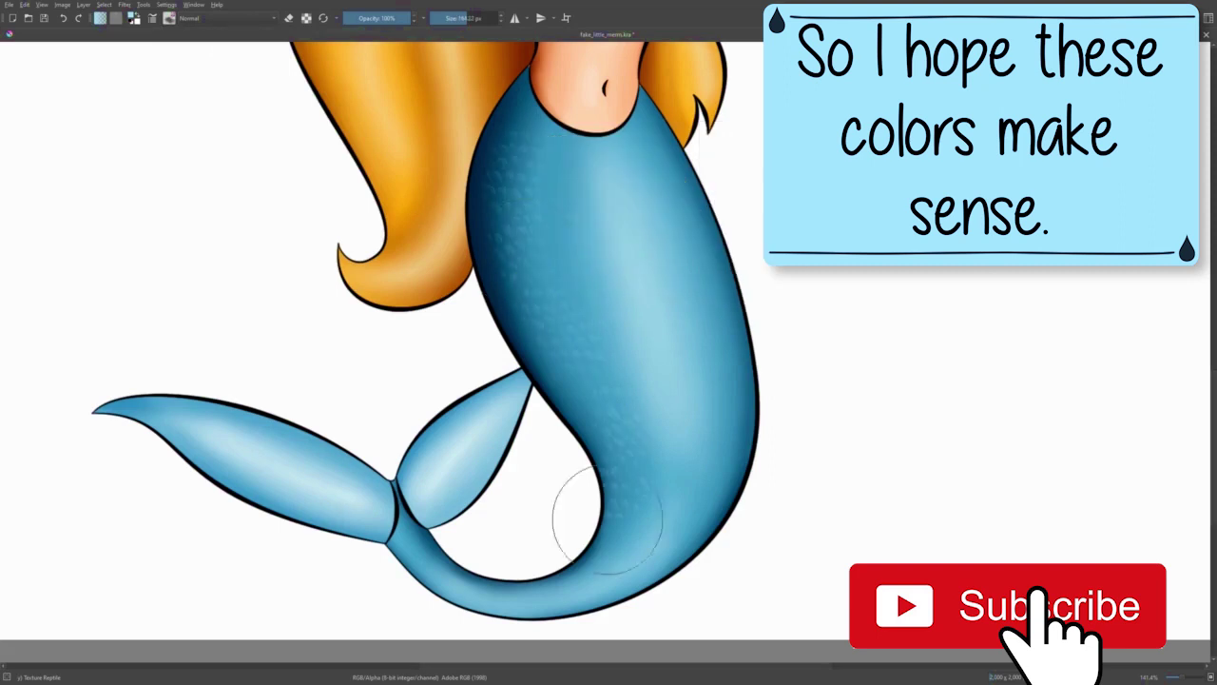
{"action": "left_click_drag", "start_coordinate": [606, 518], "coordinate": [783, 257]}
{"action": "right_click", "coordinate": [788, 257]}
{"action": "right_click", "coordinate": [729, 206]}
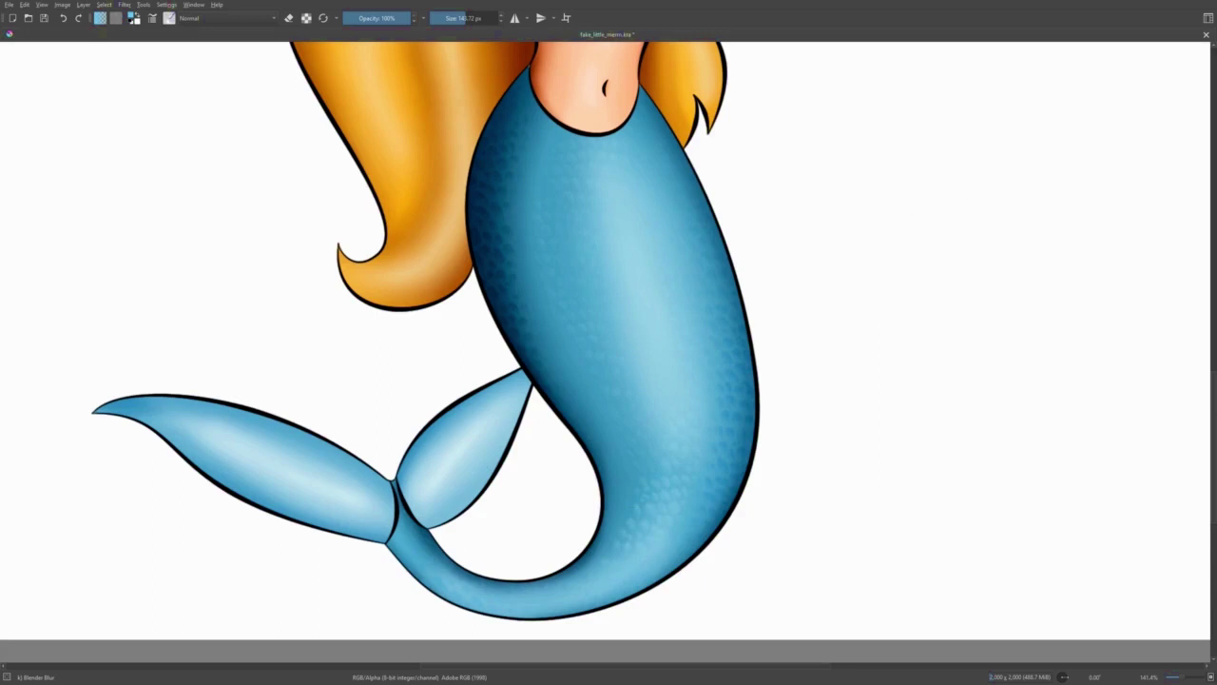
- Paint the watercolour sea wash behind the mermaid in Lighten blending mode
{"action": "left_click", "coordinate": [169, 17]}
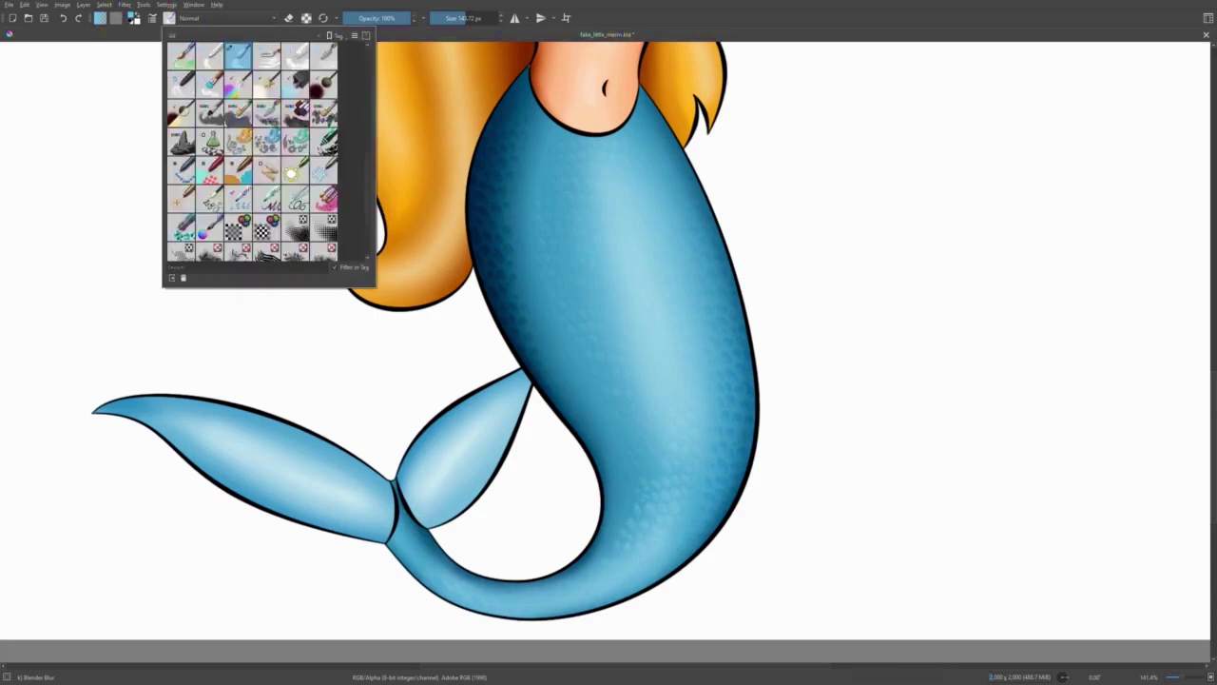
{"action": "right_click", "coordinate": [314, 364]}
{"action": "left_click", "coordinate": [489, 417]}
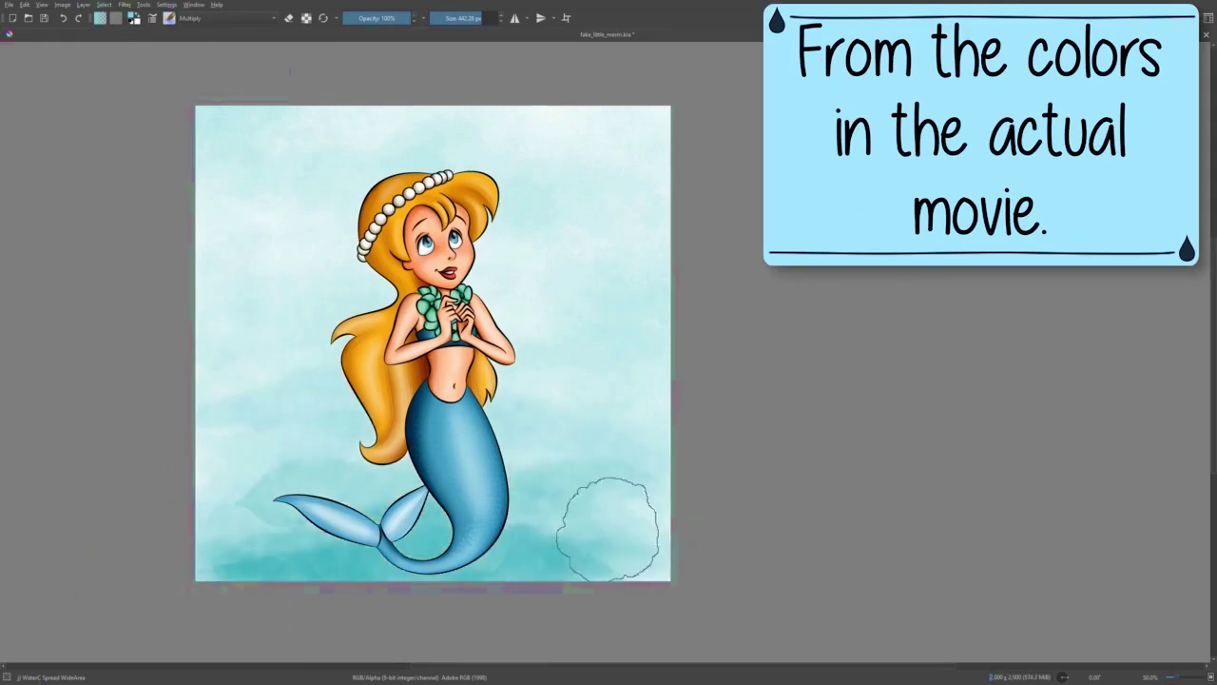
{"action": "left_click", "coordinate": [229, 19]}
{"action": "left_click", "coordinate": [219, 77]}
{"action": "left_click_drag", "start_coordinate": [277, 222], "coordinate": [159, 281]}
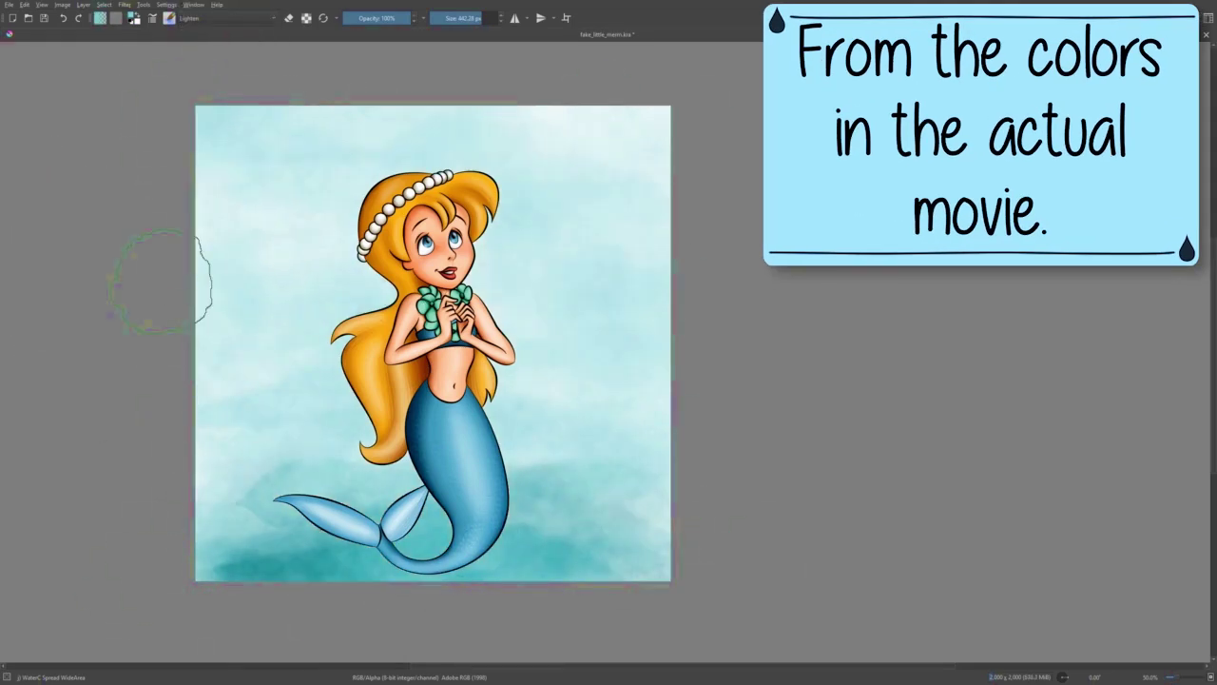
- Load the Stamp Bokeh brush with a teal colour for bubbles
{"action": "left_click", "coordinate": [169, 18]}
{"action": "left_click", "coordinate": [256, 140]}
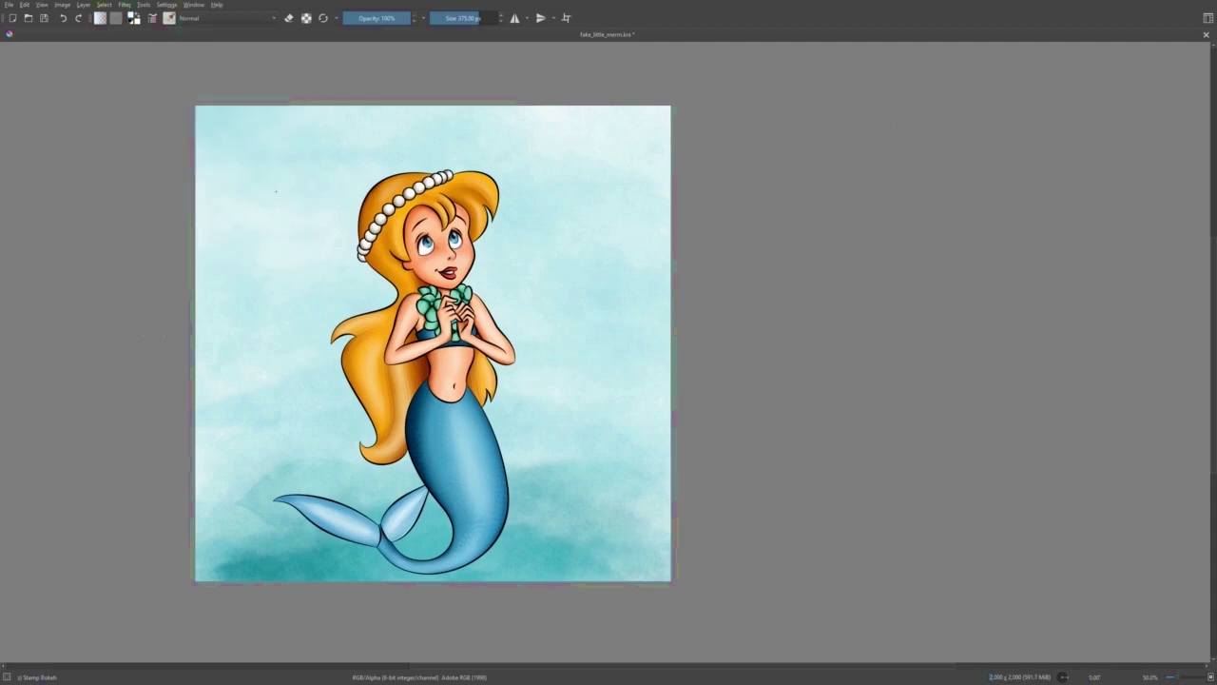
{"action": "right_click", "coordinate": [103, 184]}
{"action": "left_click", "coordinate": [71, 167]}
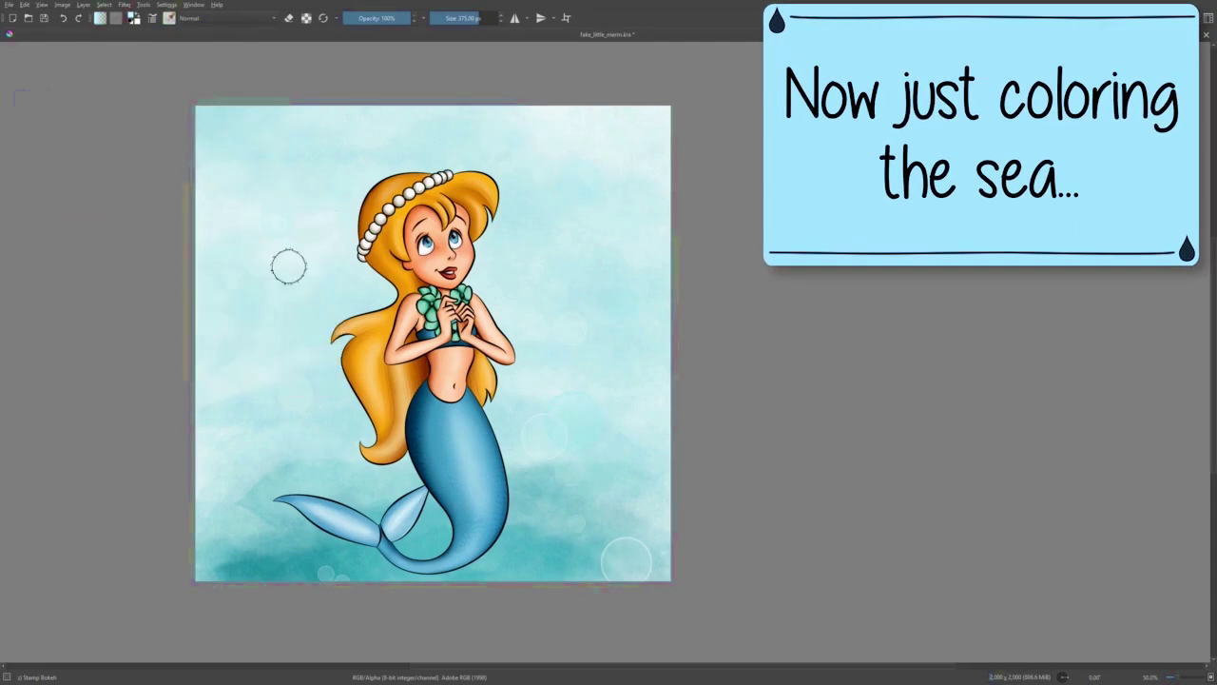
- Scatter sparkles across the sea with the Stamp Sparkles brush
{"action": "left_click", "coordinate": [170, 17]}
{"action": "left_click", "coordinate": [260, 186]}
{"action": "right_click", "coordinate": [101, 263]}
{"action": "left_click", "coordinate": [163, 195]}
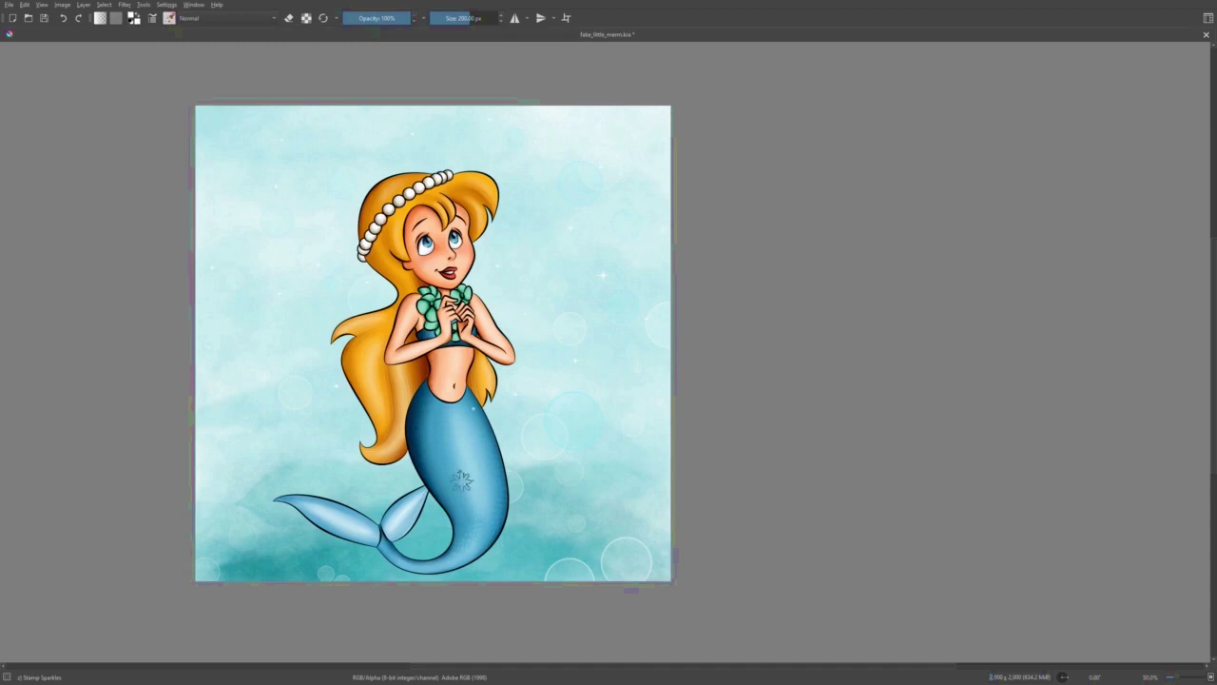
- Stamp green grass along the bottom left of the canvas with Stamp Grass
{"action": "left_click", "coordinate": [170, 17]}
{"action": "left_click", "coordinate": [247, 142]}
{"action": "right_click", "coordinate": [101, 421]}
{"action": "left_click_drag", "start_coordinate": [227, 550], "coordinate": [584, 561]}
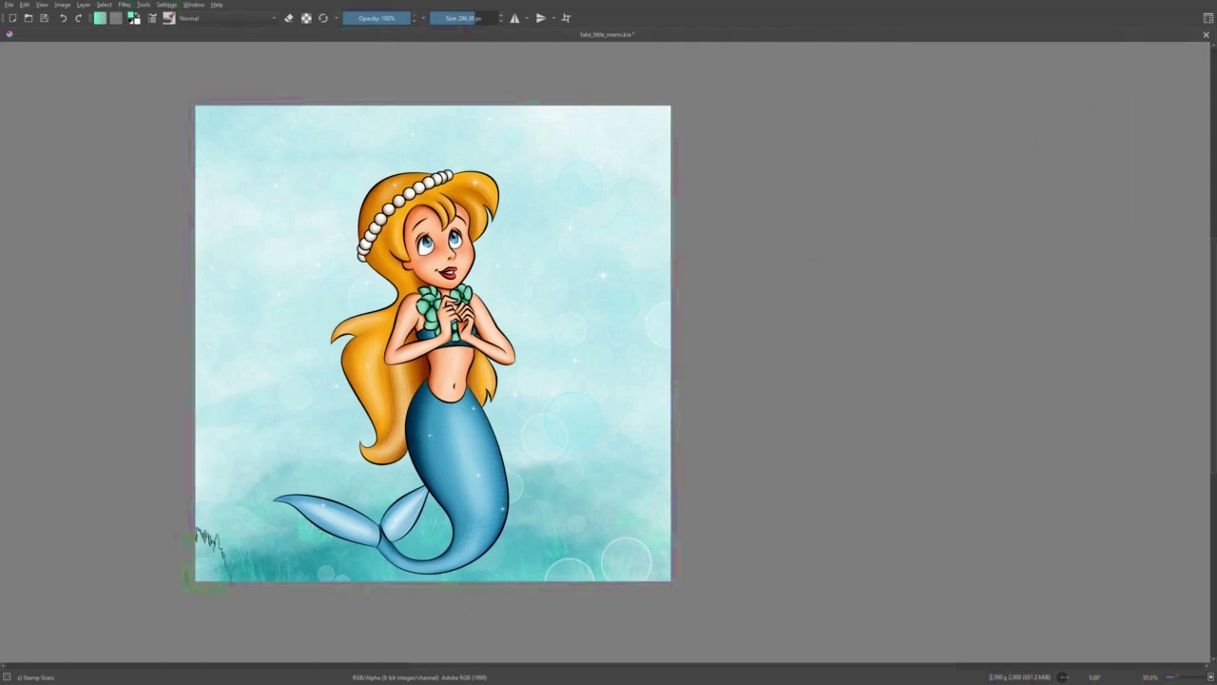
{"action": "left_click_drag", "start_coordinate": [333, 561], "coordinate": [557, 560]}
- Extend the grass in another green across the rest of the bottom edge
{"action": "left_click", "coordinate": [169, 17]}
{"action": "right_click", "coordinate": [151, 444]}
{"action": "left_click_drag", "start_coordinate": [665, 556], "coordinate": [285, 557]}
{"action": "right_click", "coordinate": [101, 359]}
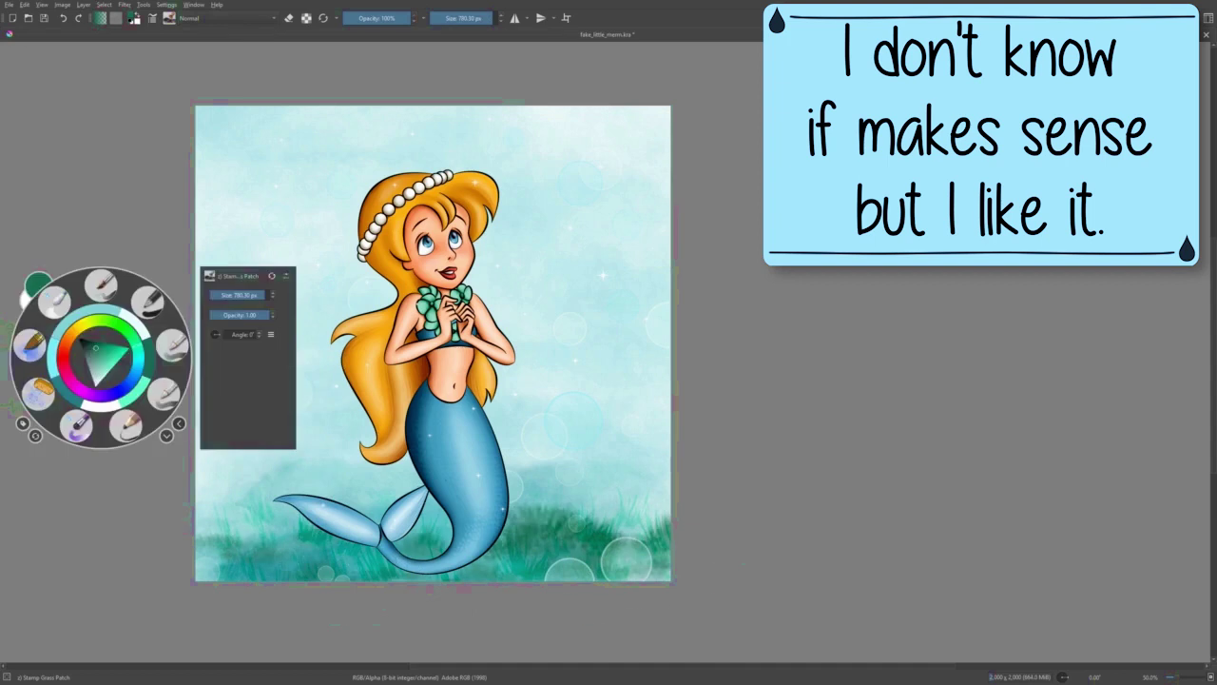
{"action": "left_click_drag", "start_coordinate": [647, 556], "coordinate": [286, 556]}
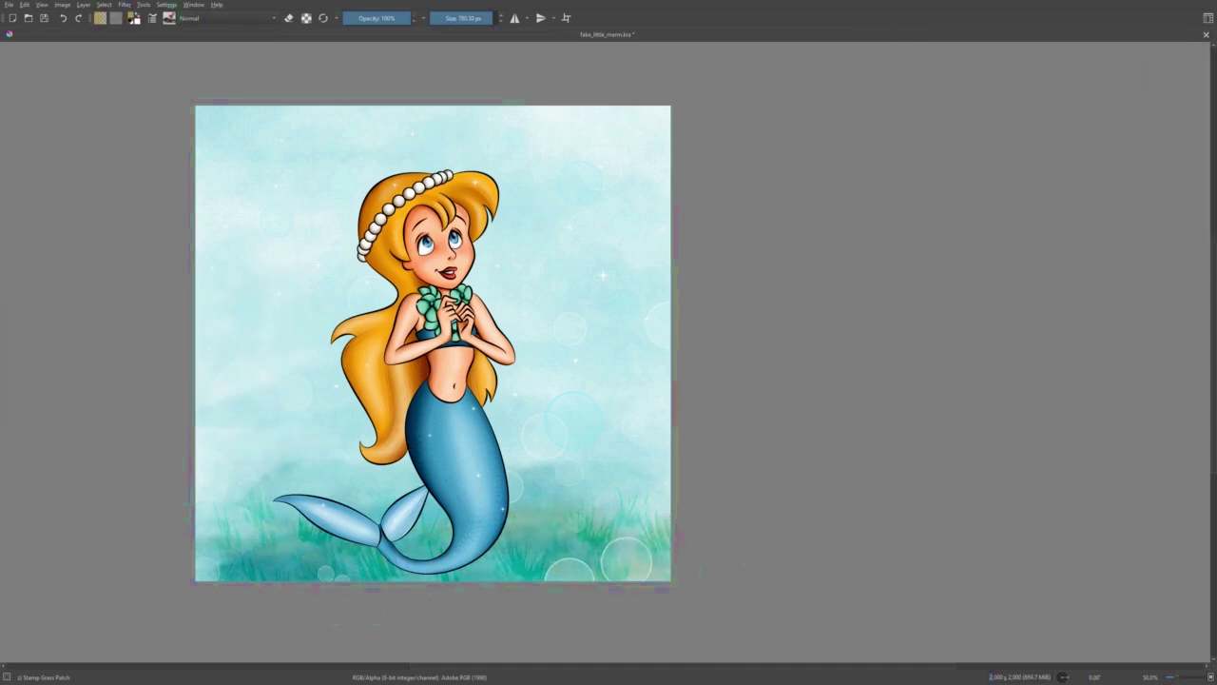
{"action": "left_click", "coordinate": [170, 17]}
{"action": "right_click", "coordinate": [142, 345]}
- Paint a final watercolour touch-up stroke down the tail
{"action": "left_click_drag", "start_coordinate": [461, 461], "coordinate": [471, 533]}
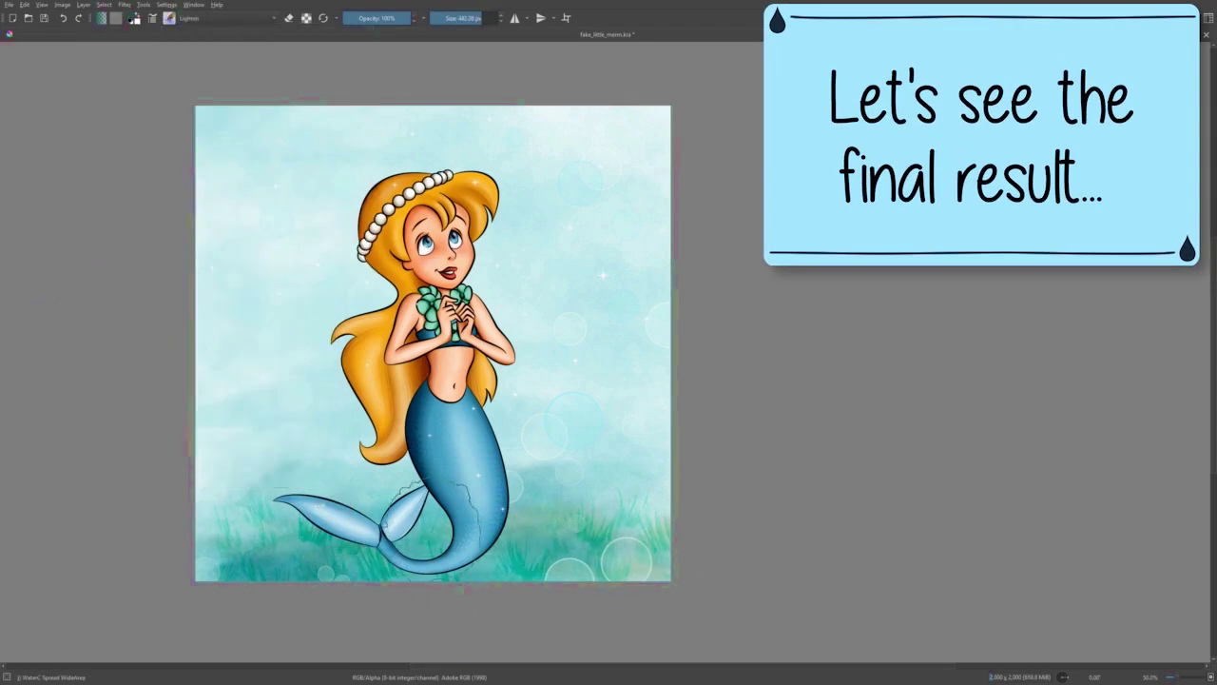